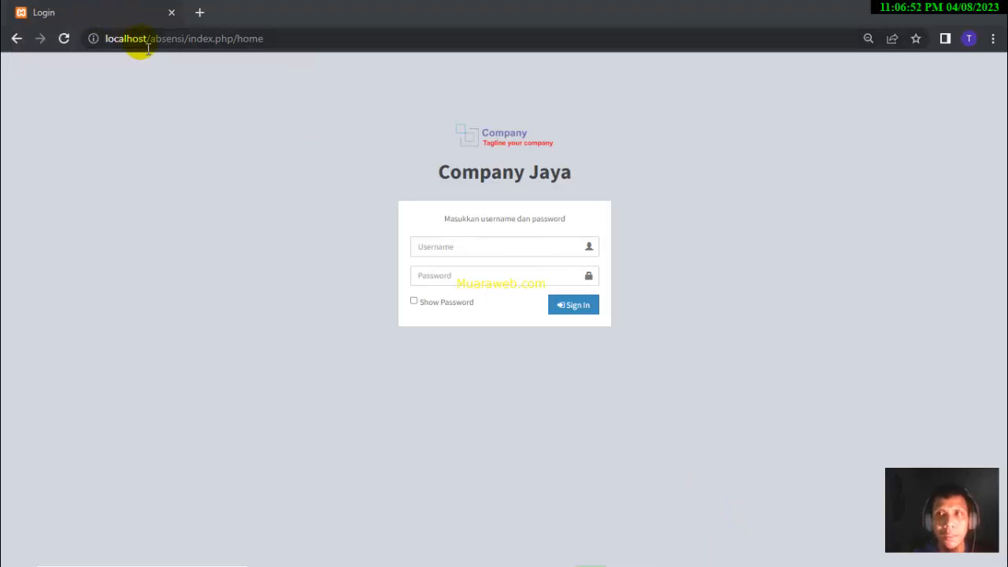
- Sign in to Absensi with the saved admin username and the admin password
{"action": "mouse_move", "coordinate": [549, 563]}
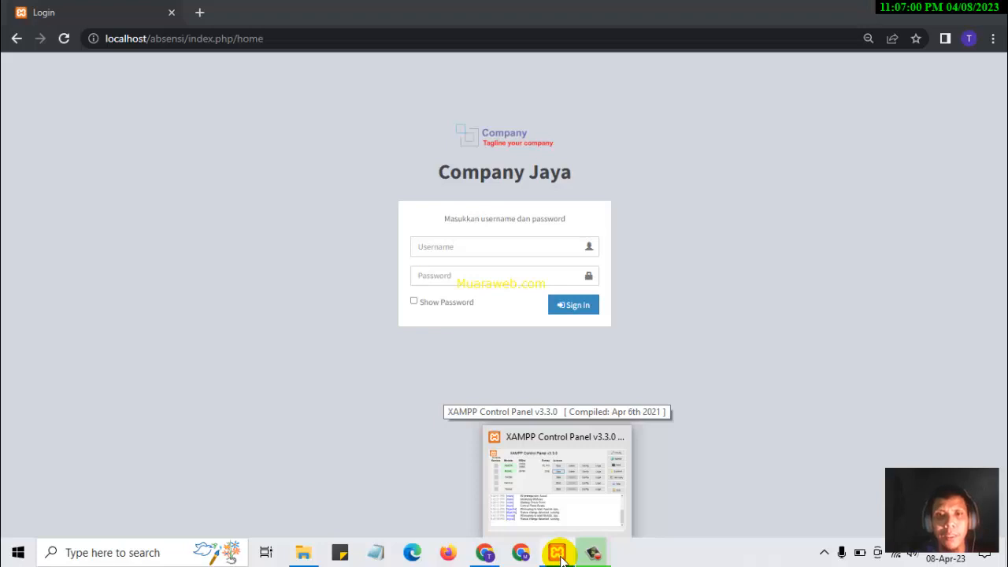
{"action": "left_click", "coordinate": [474, 253]}
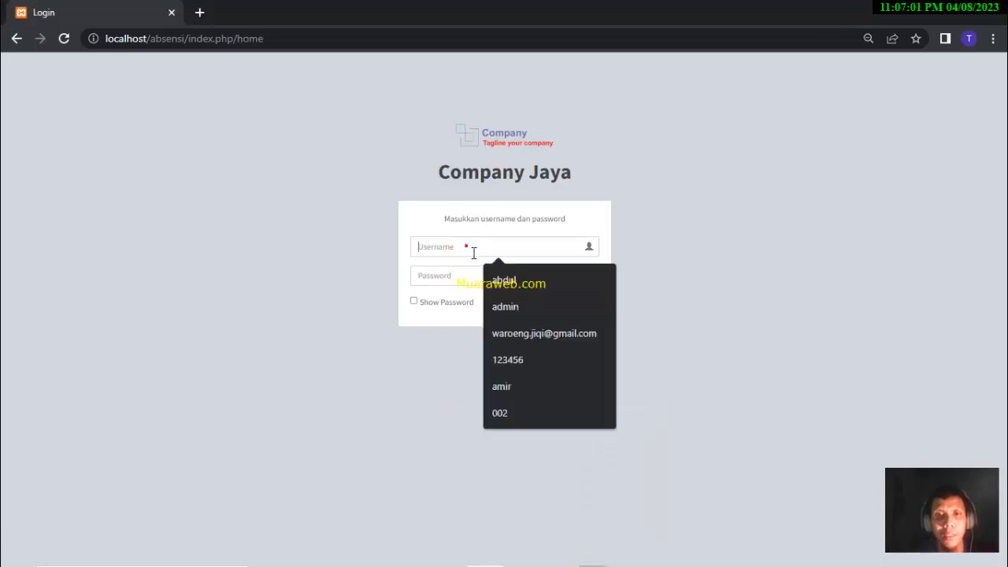
{"action": "left_click", "coordinate": [508, 306]}
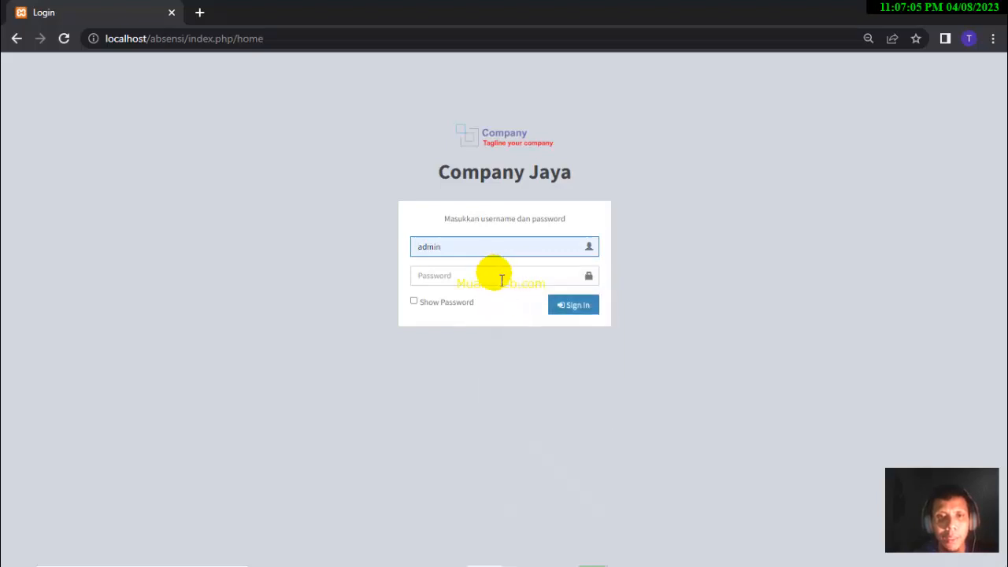
{"action": "left_click", "coordinate": [501, 280]}
{"action": "type", "text": "admin"}
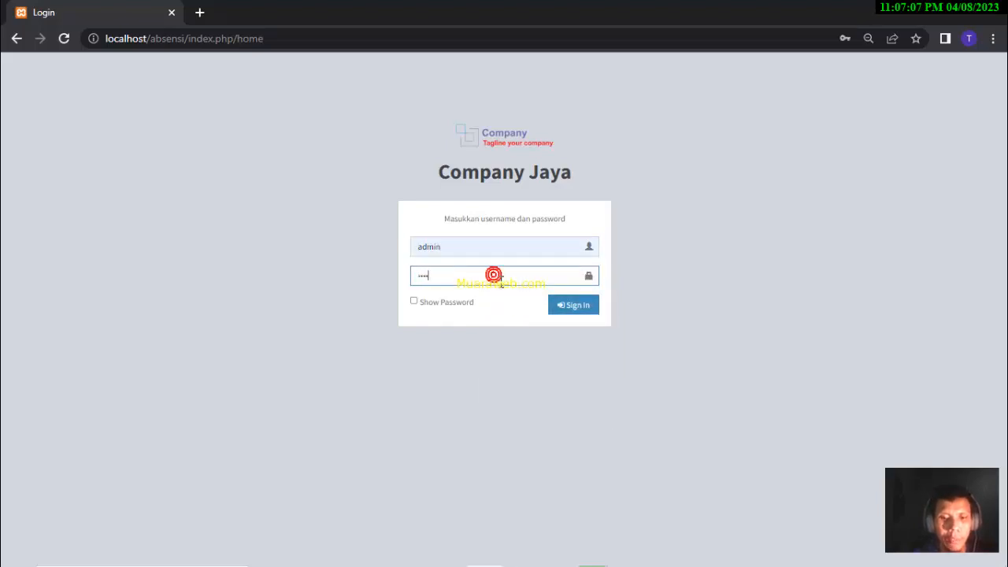
{"action": "key", "text": "Return"}
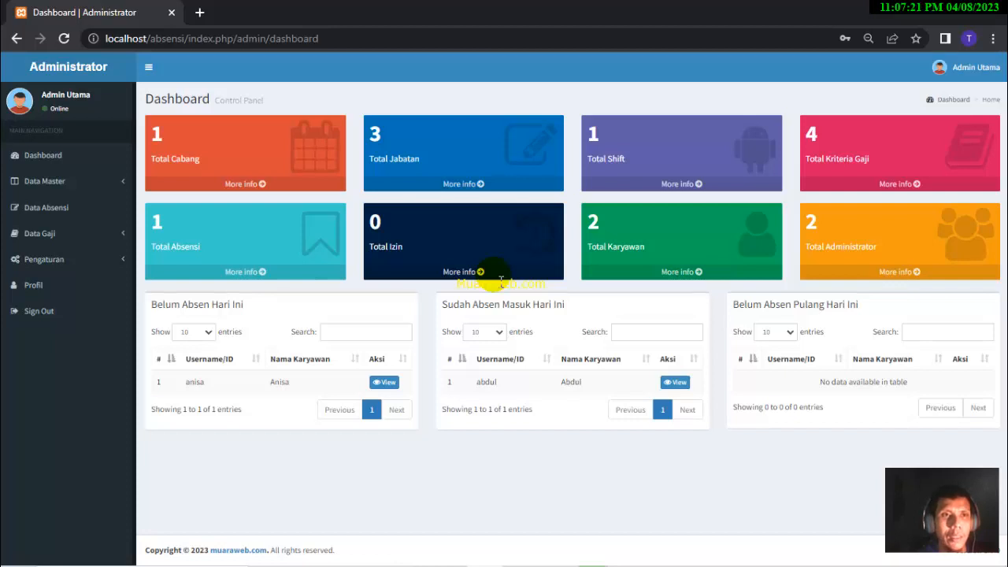
- Browse the Data Master, Data Gaji and Pengaturan sidebar menus, then open Data Master > Data Cabang
{"action": "left_click", "coordinate": [67, 187]}
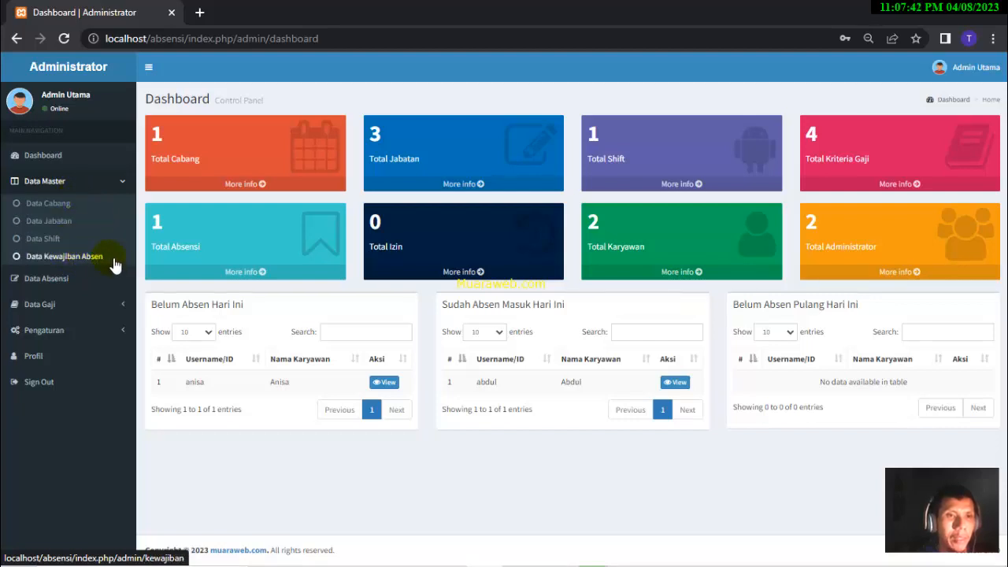
{"action": "left_click", "coordinate": [74, 308]}
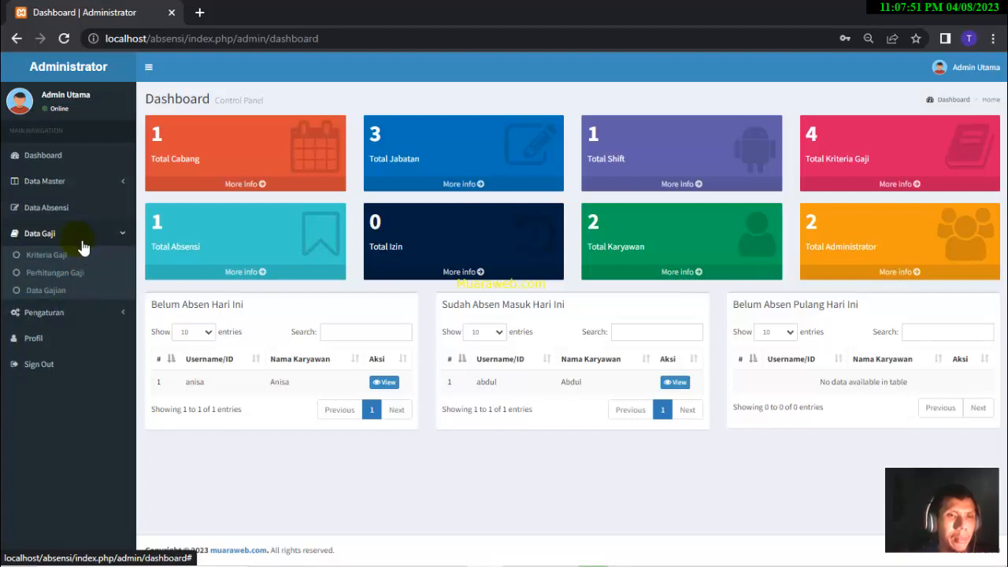
{"action": "left_click", "coordinate": [96, 314]}
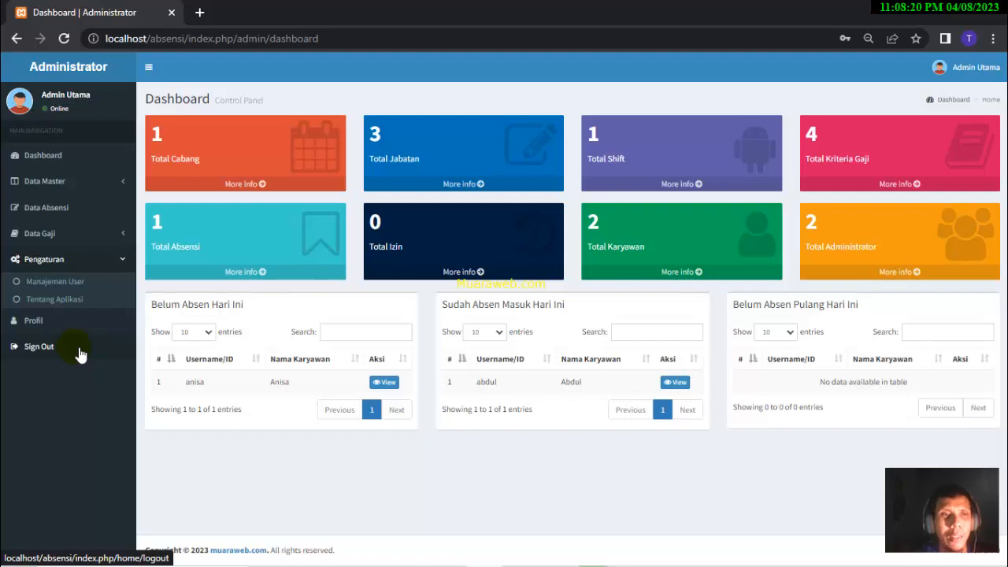
{"action": "left_click", "coordinate": [101, 187]}
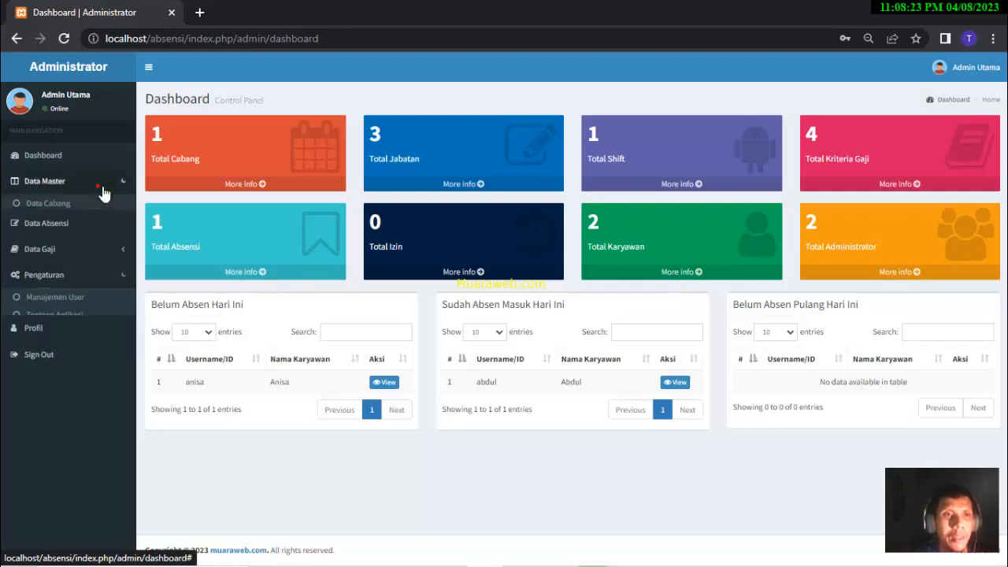
{"action": "left_click", "coordinate": [76, 209]}
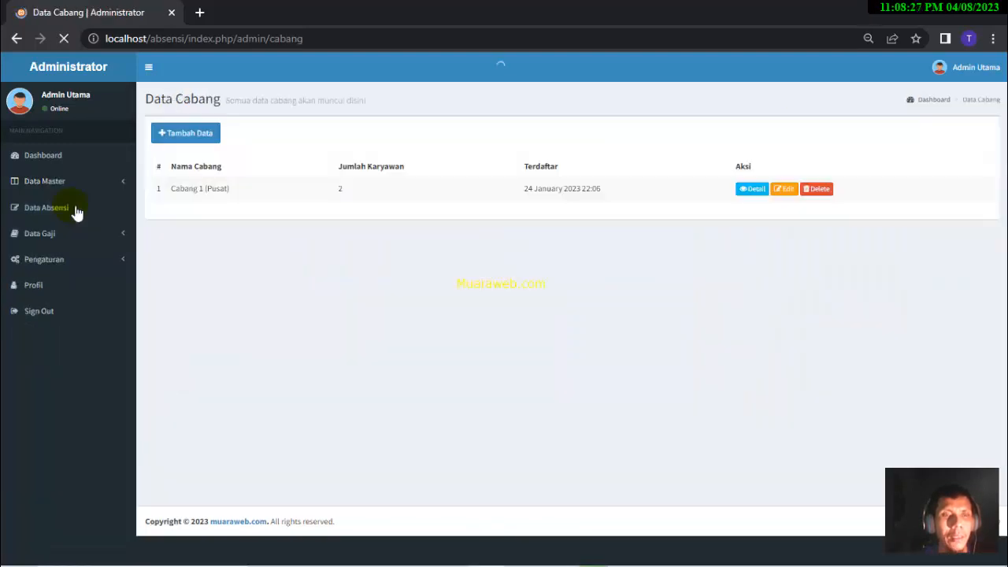
- Add a branch named 'Cabang 2 (Surabaya)', save it and acknowledge the success alert
{"action": "left_click", "coordinate": [208, 135]}
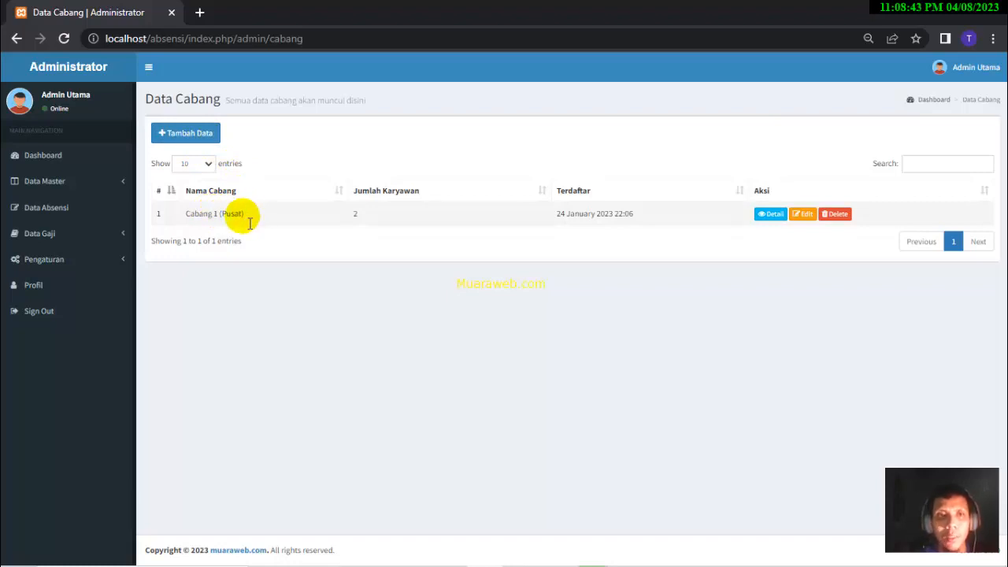
{"action": "left_click", "coordinate": [192, 135]}
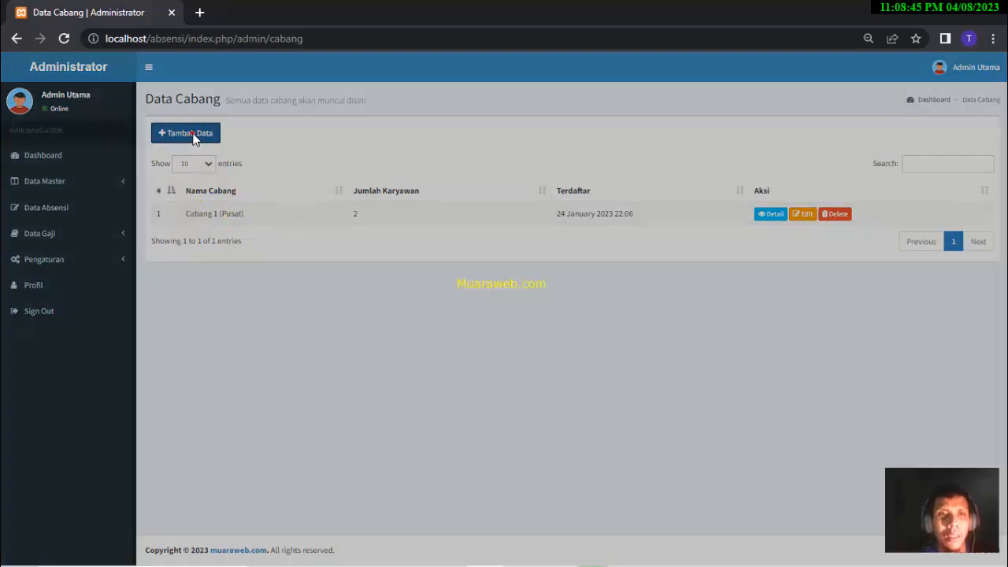
{"action": "left_click", "coordinate": [359, 137]}
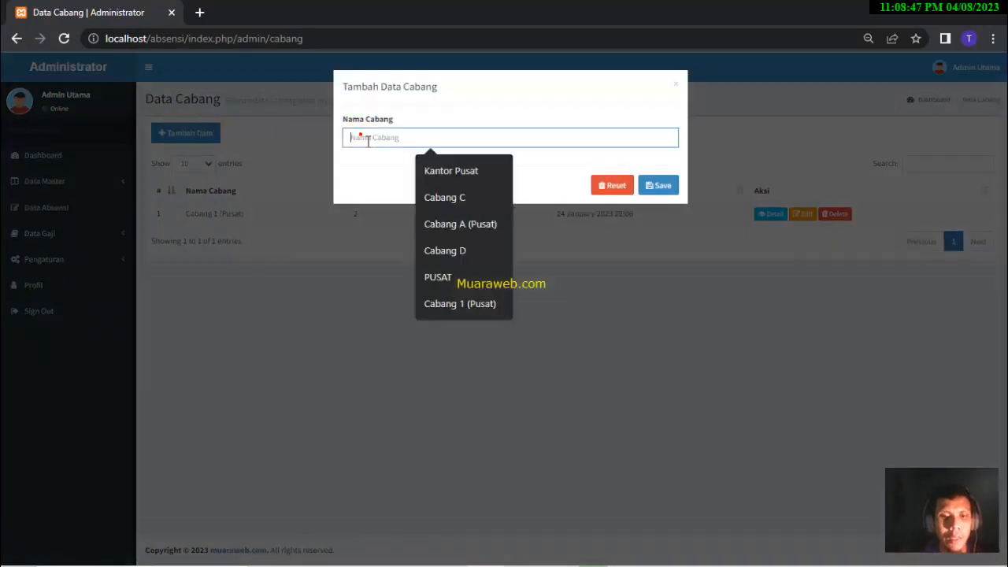
{"action": "type", "text": "Cabang"}
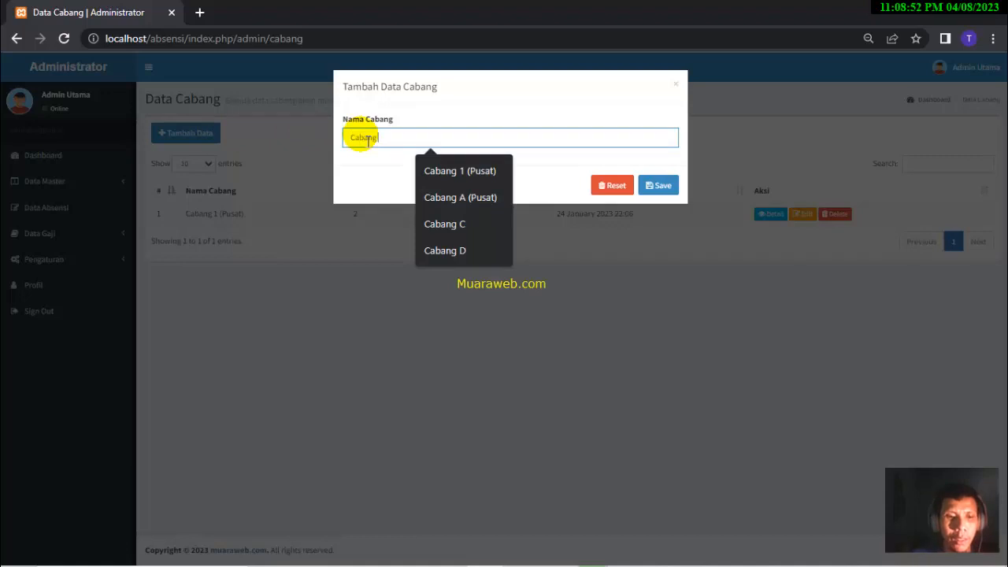
{"action": "type", "text": " 2"}
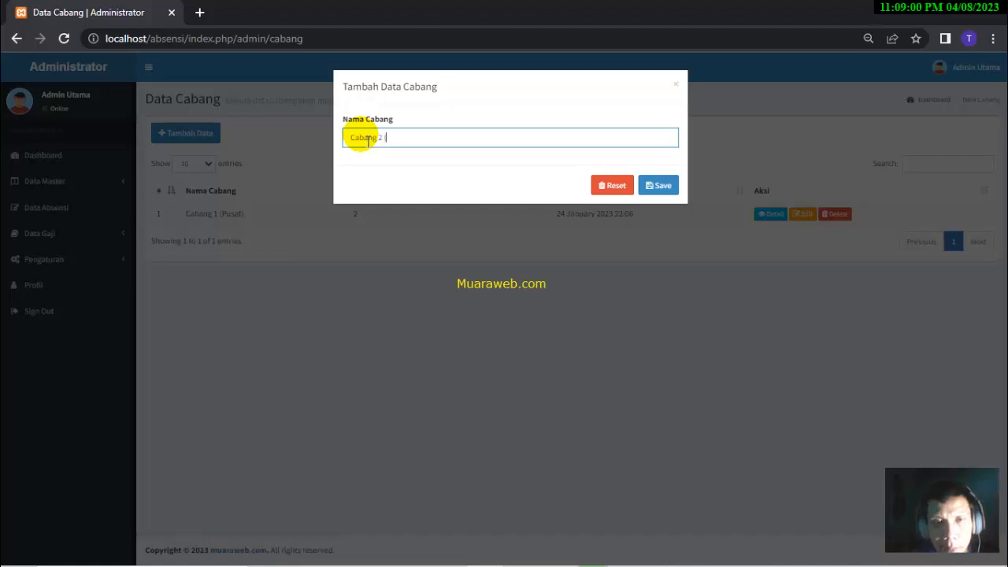
{"action": "type", "text": "(S"}
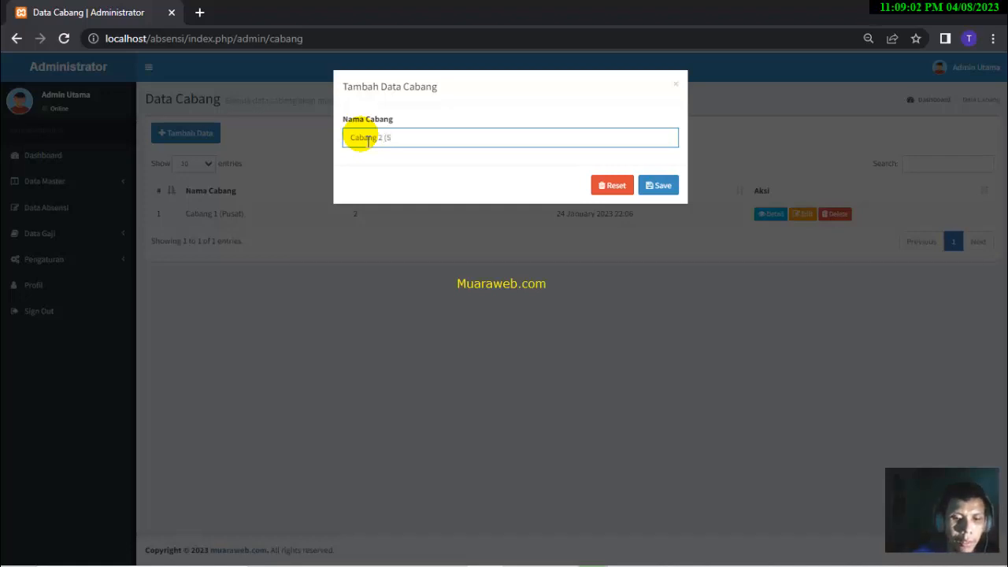
{"action": "type", "text": "uraba"}
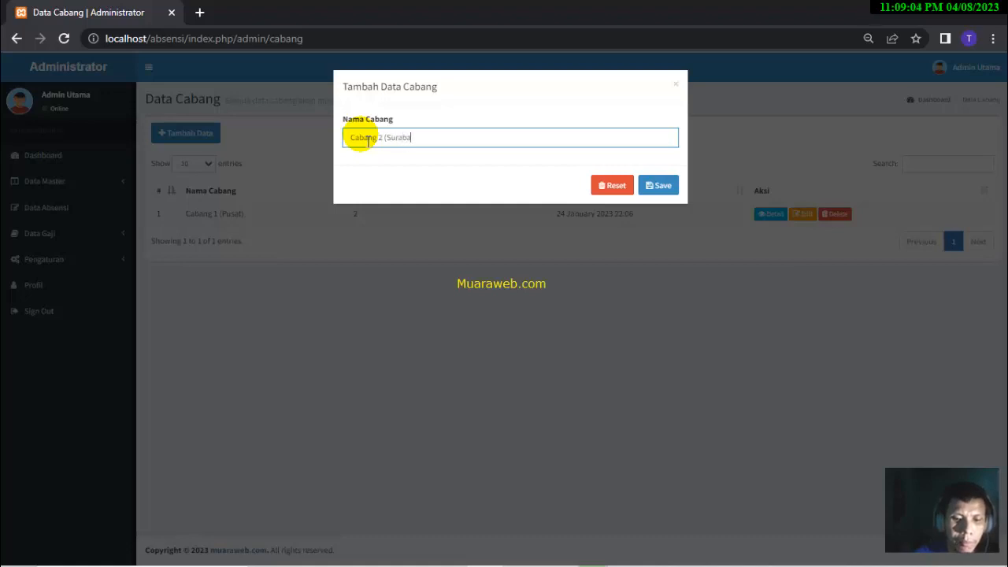
{"action": "type", "text": "ya)"}
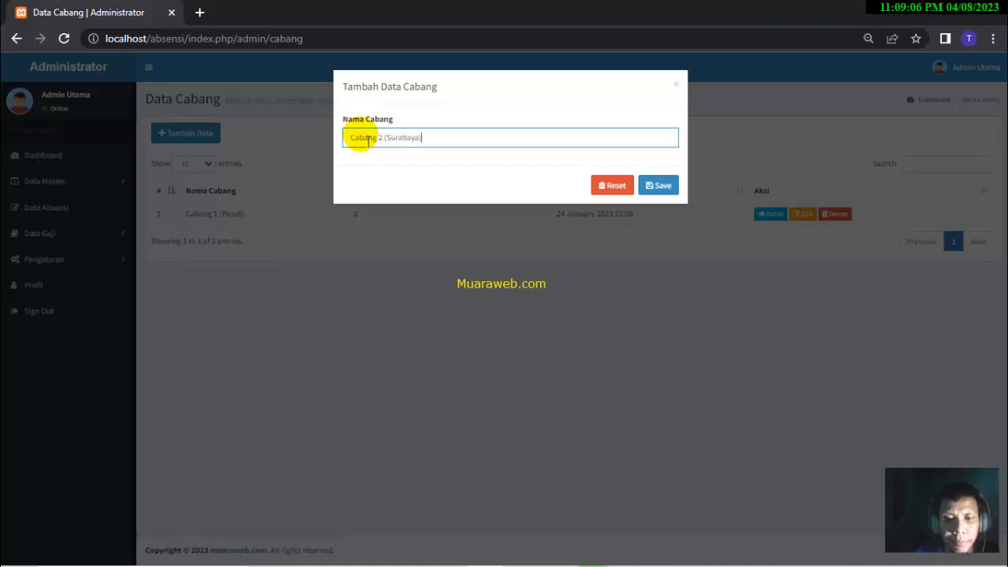
{"action": "left_click", "coordinate": [652, 189]}
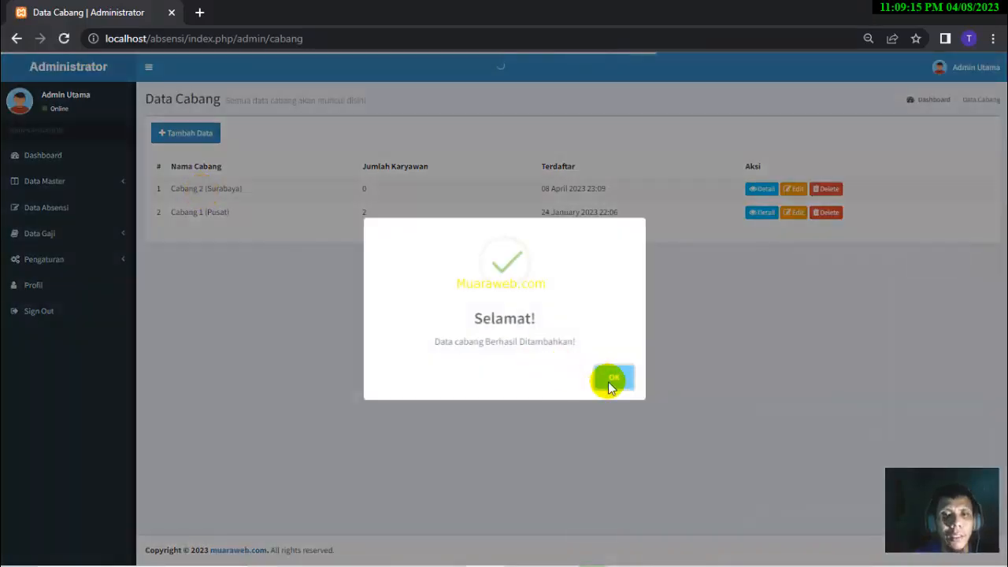
{"action": "left_click", "coordinate": [612, 384]}
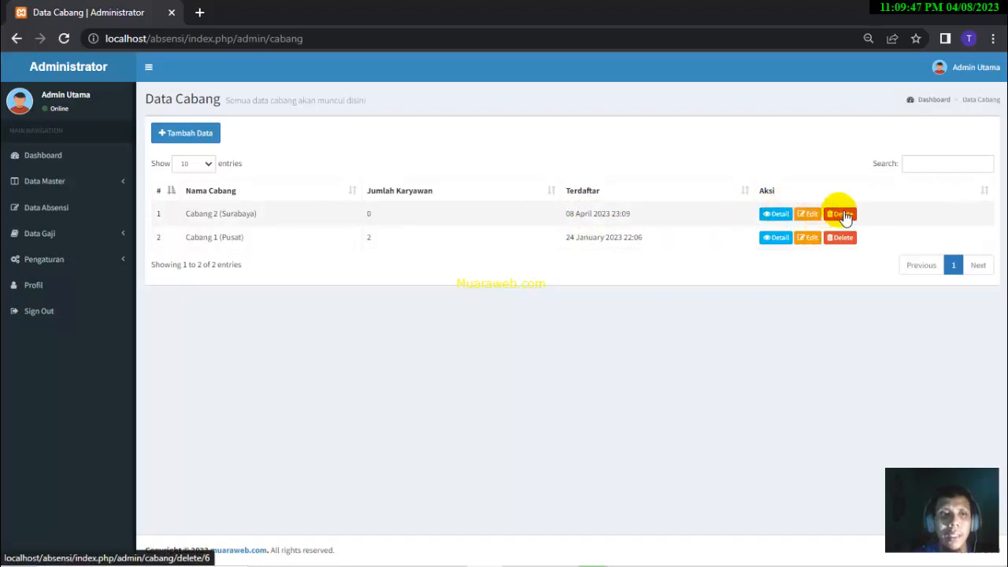
{"action": "left_click", "coordinate": [98, 183]}
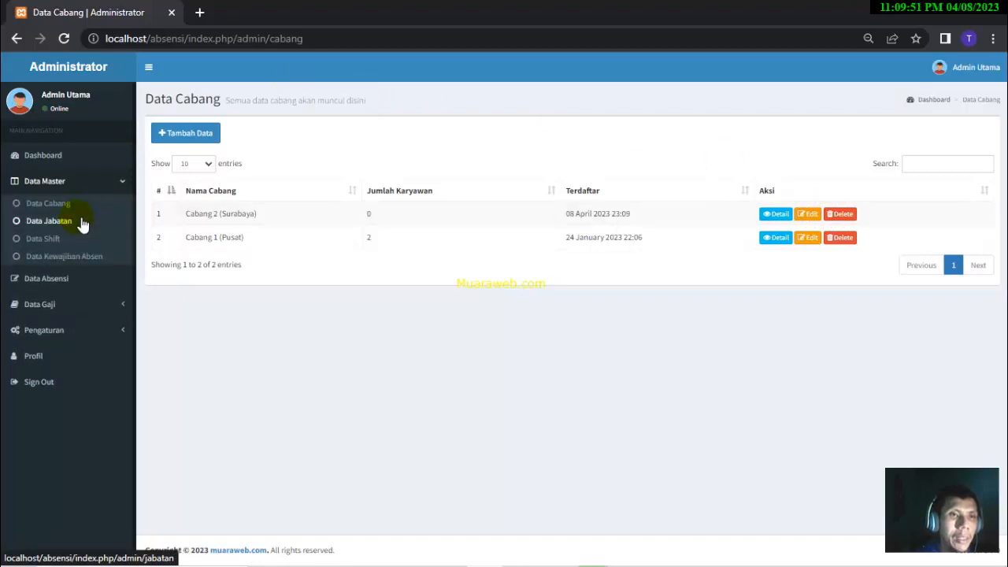
- Add an Office Boy job position in Data Jabatan, then go to the Data Shift page
{"action": "left_click", "coordinate": [83, 223]}
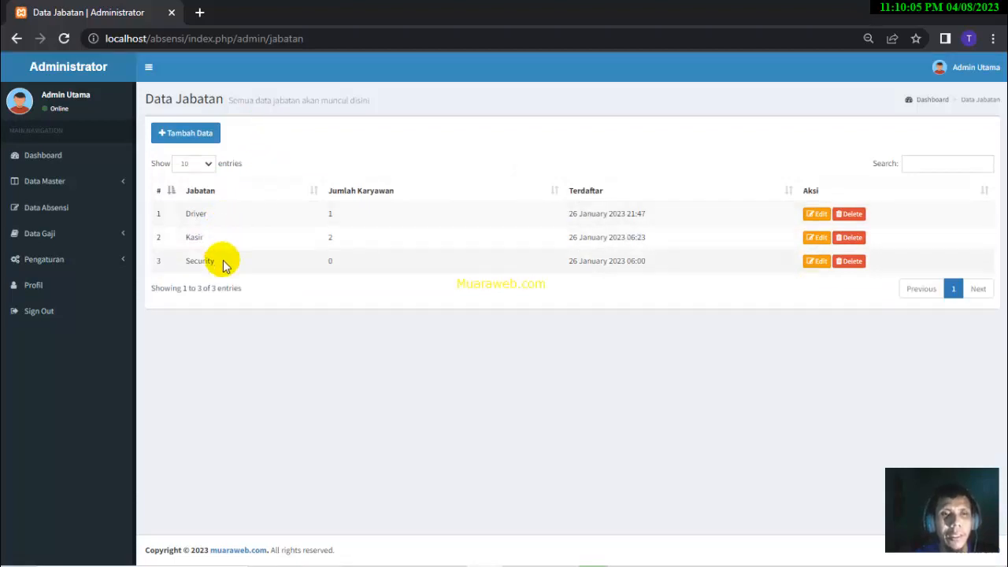
{"action": "left_click", "coordinate": [202, 136]}
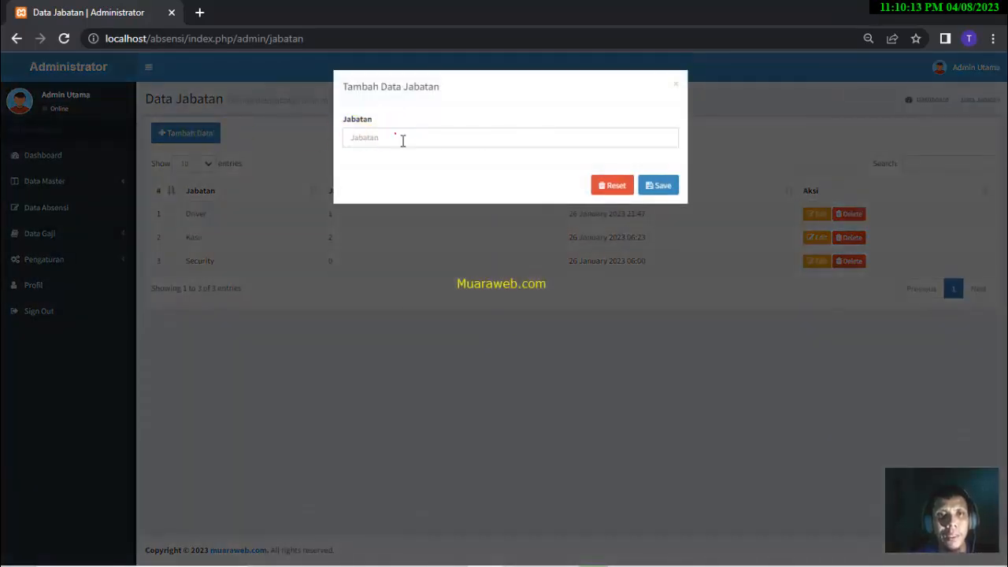
{"action": "left_click", "coordinate": [402, 139]}
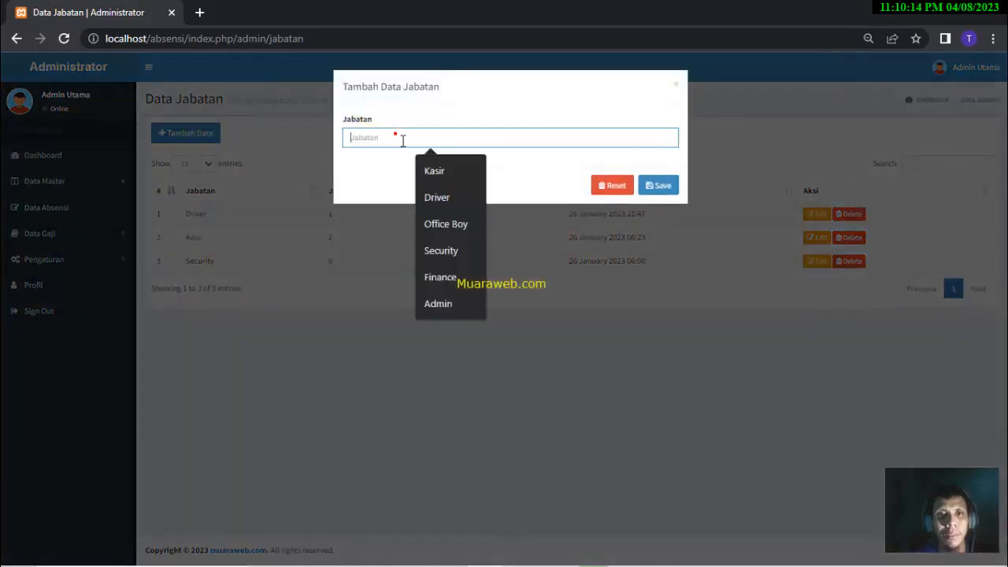
{"action": "left_click", "coordinate": [462, 224]}
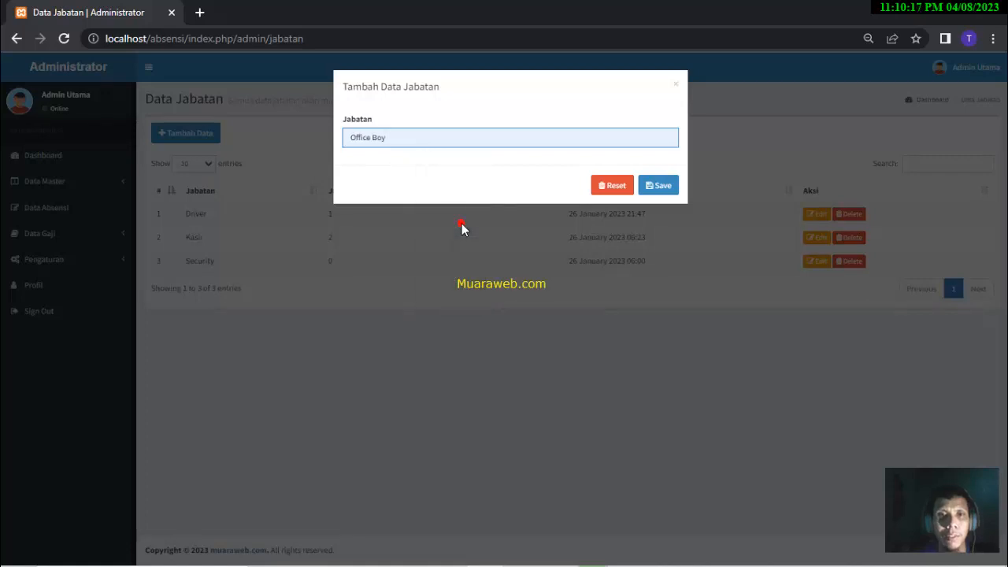
{"action": "left_click", "coordinate": [656, 191]}
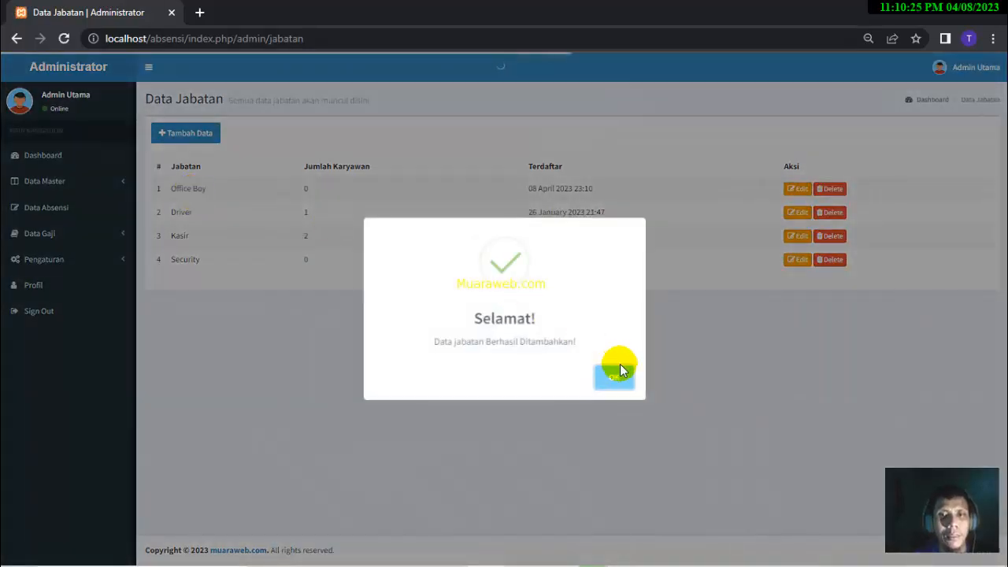
{"action": "left_click", "coordinate": [618, 367]}
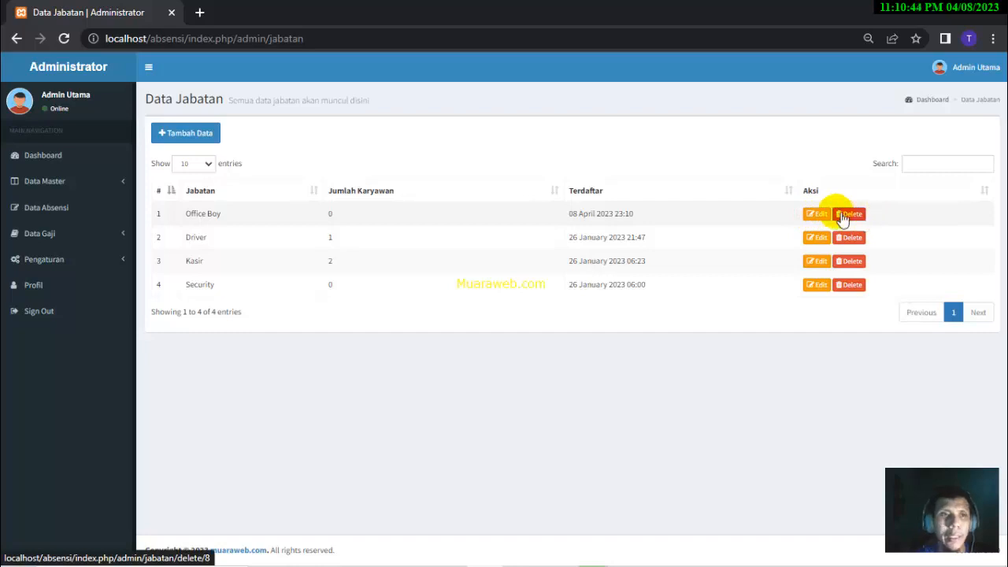
{"action": "left_click", "coordinate": [55, 186]}
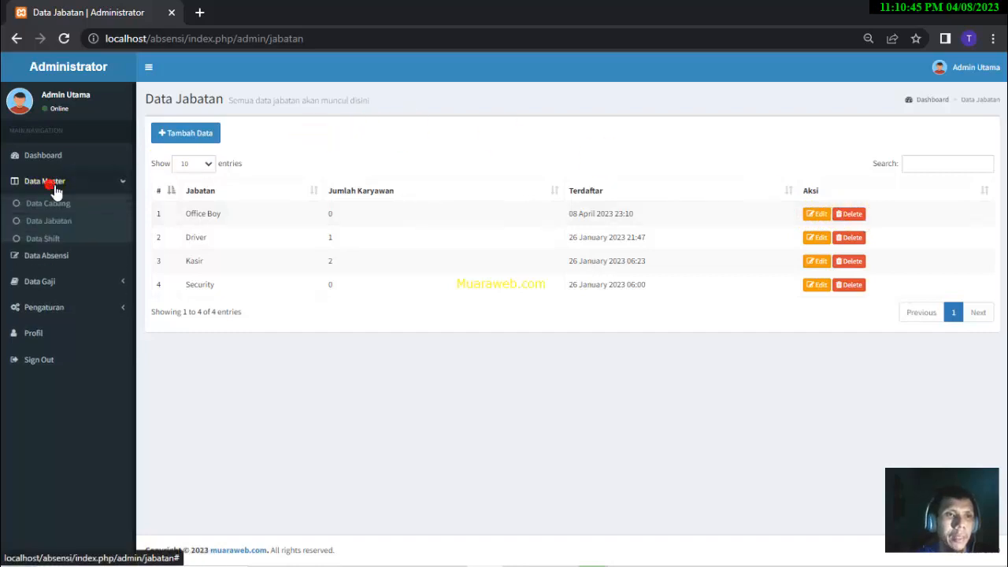
{"action": "left_click", "coordinate": [64, 243]}
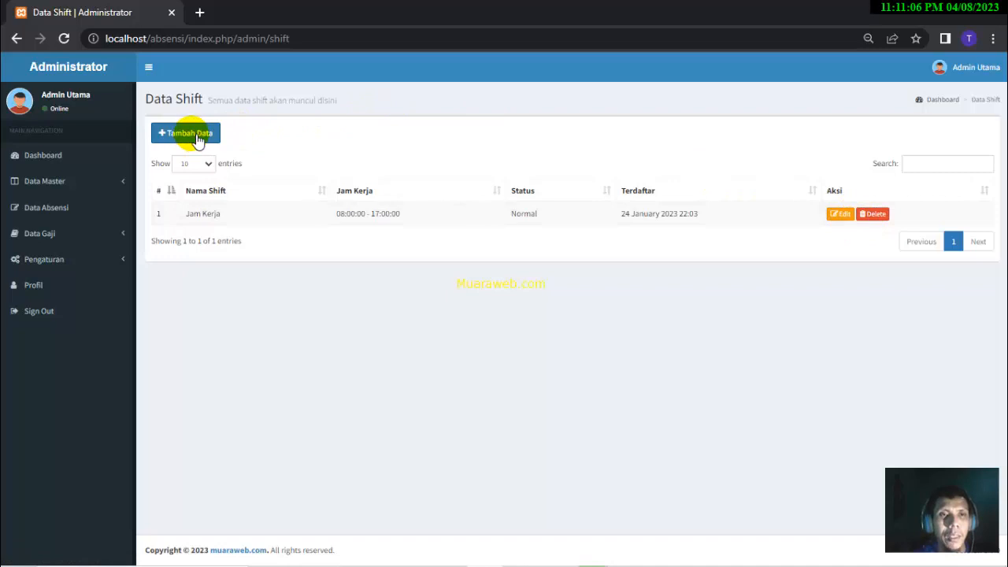
- Start a new shift named Shift Pagi with Jam Masuk set to 07:00 AM
{"action": "left_click", "coordinate": [194, 134]}
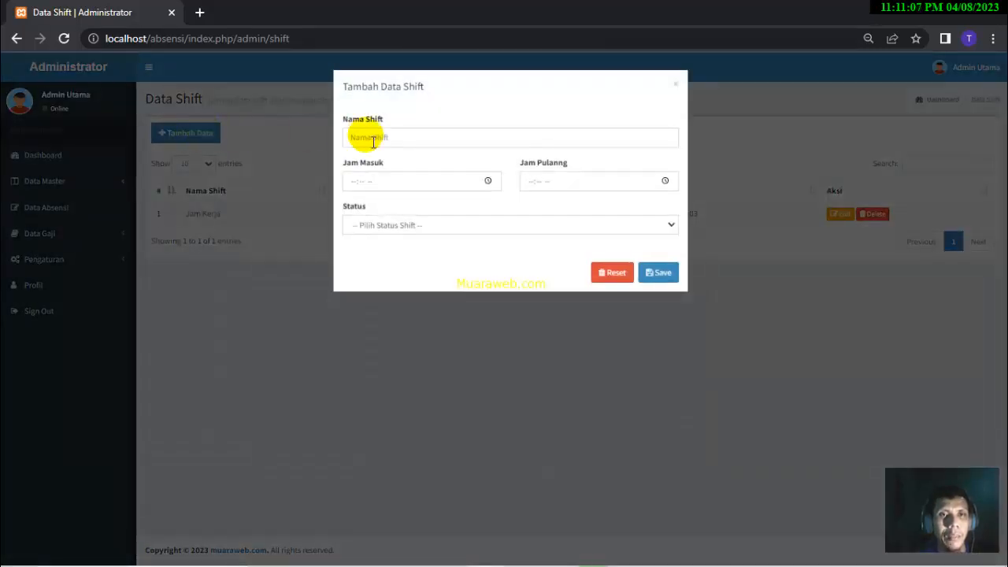
{"action": "left_click", "coordinate": [375, 139]}
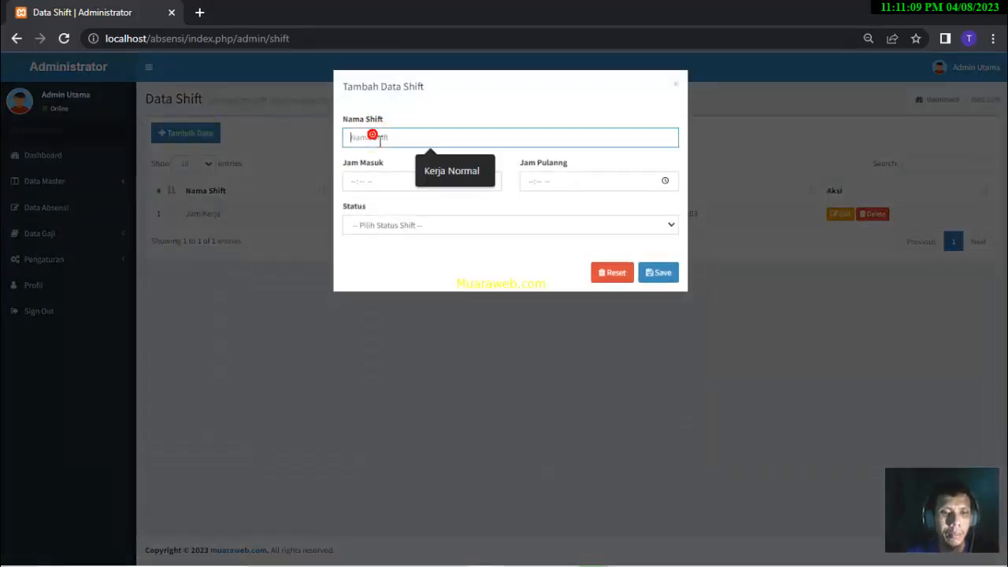
{"action": "type", "text": "Shift Pa"}
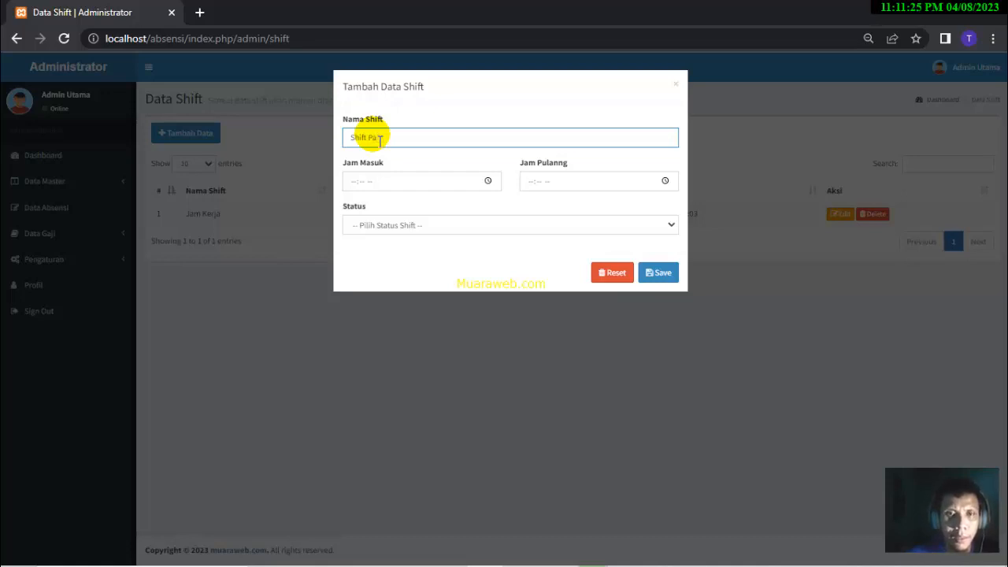
{"action": "type", "text": "i"}
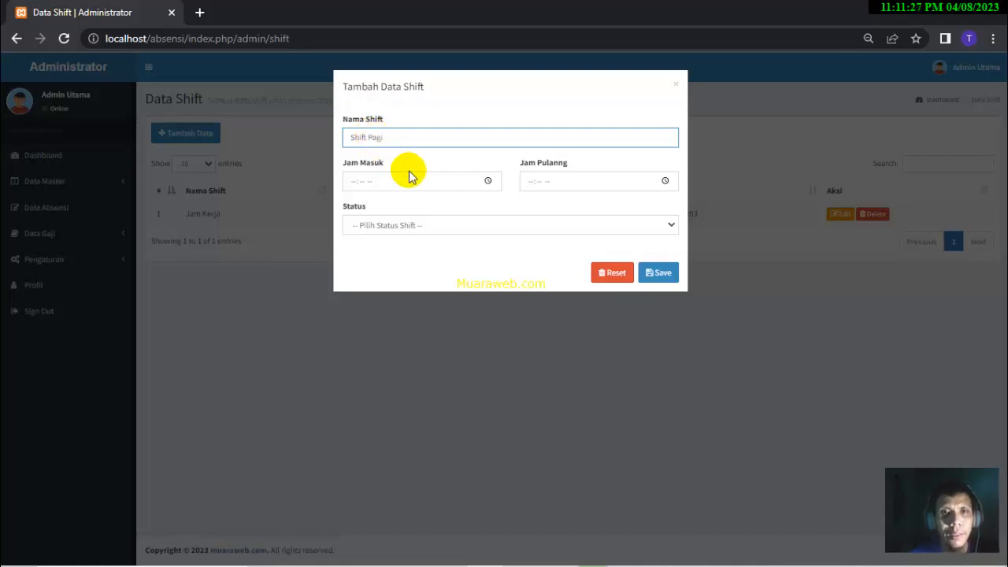
{"action": "left_click", "coordinate": [410, 183]}
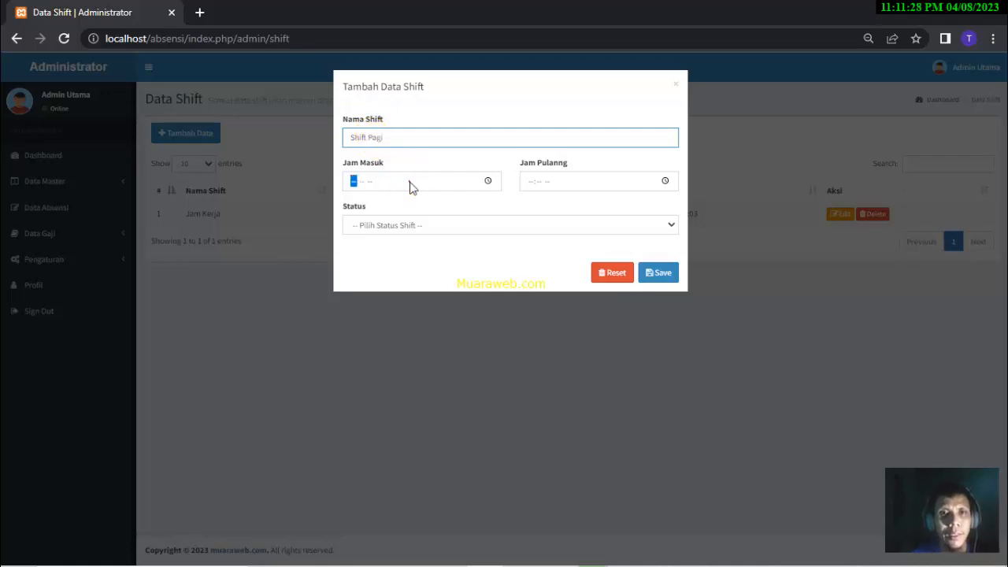
{"action": "left_click", "coordinate": [488, 181]}
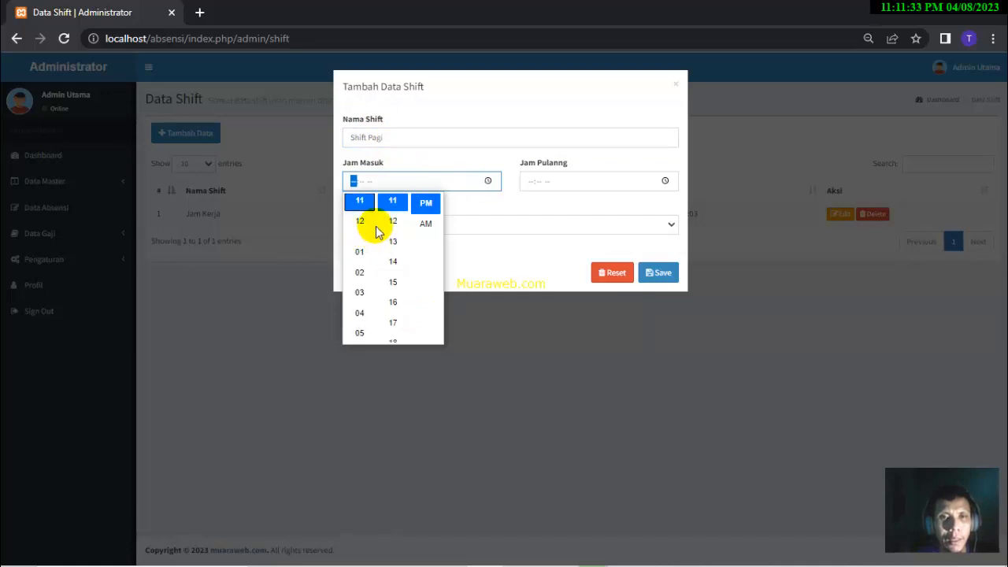
{"action": "left_click", "coordinate": [361, 332]}
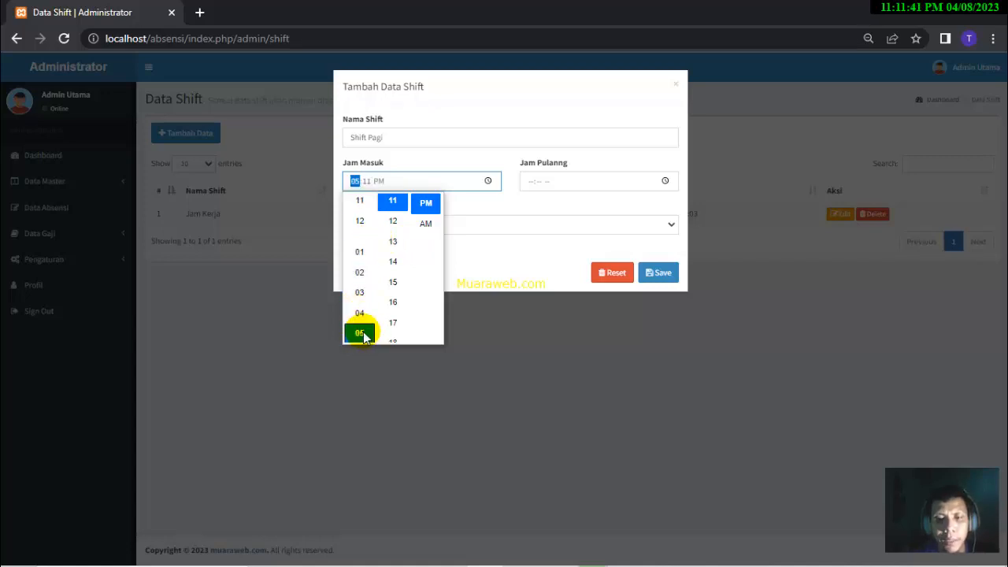
{"action": "key", "text": "Down"}
{"action": "key", "text": "Down"}
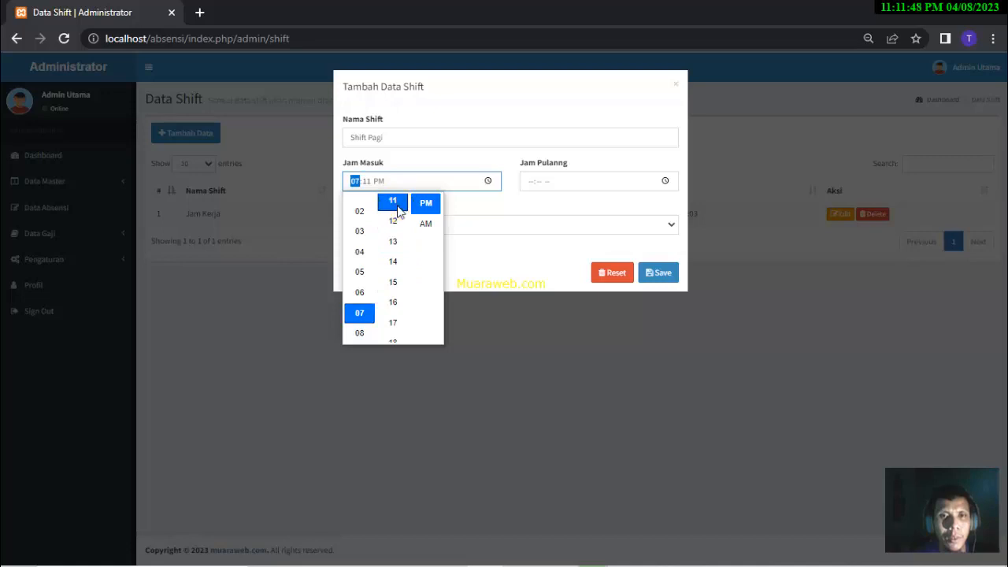
{"action": "scroll", "coordinate": [398, 212], "scroll_direction": "up", "scroll_amount": 5}
{"action": "left_click", "coordinate": [398, 207]}
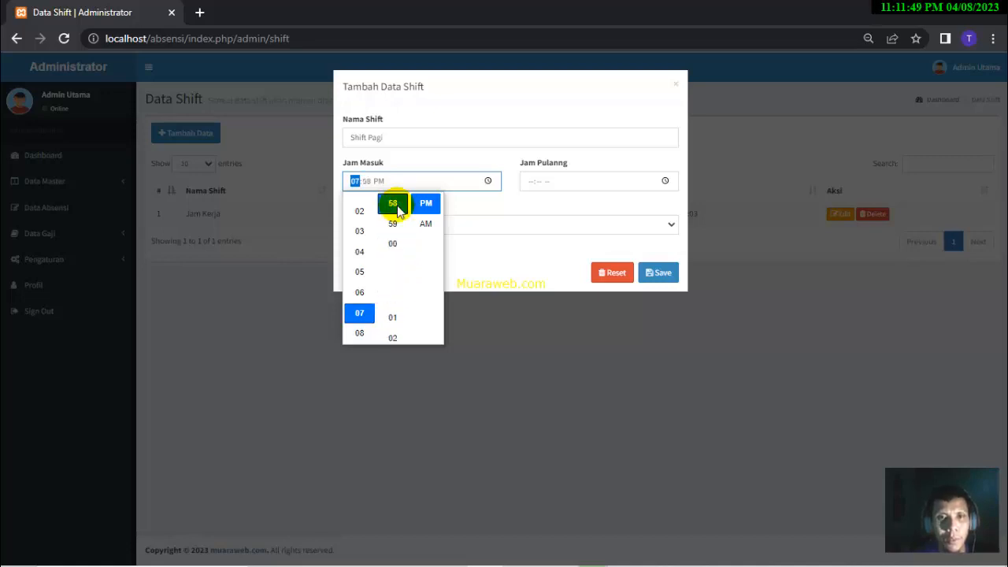
{"action": "key", "text": "Down"}
{"action": "scroll", "coordinate": [397, 212], "scroll_direction": "up", "scroll_amount": 1}
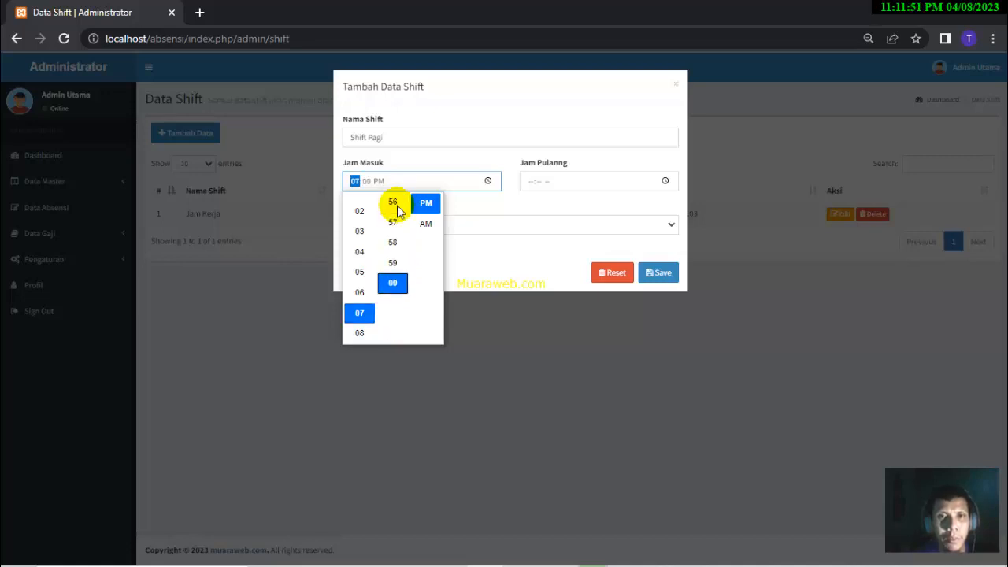
{"action": "left_click", "coordinate": [426, 224]}
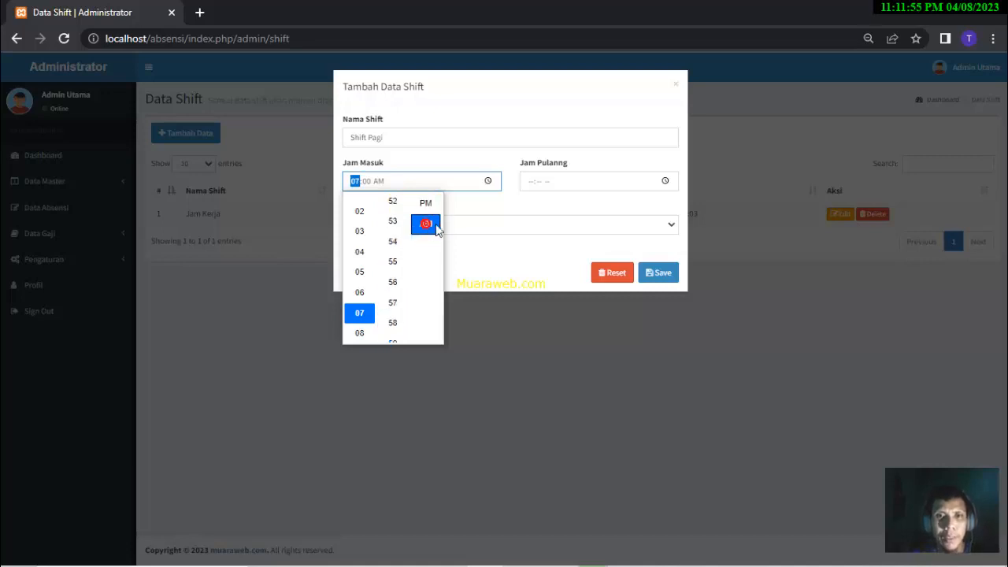
- Set Jam Pulang to 02:00 PM and status Normal, then save the shift
{"action": "left_click", "coordinate": [665, 181]}
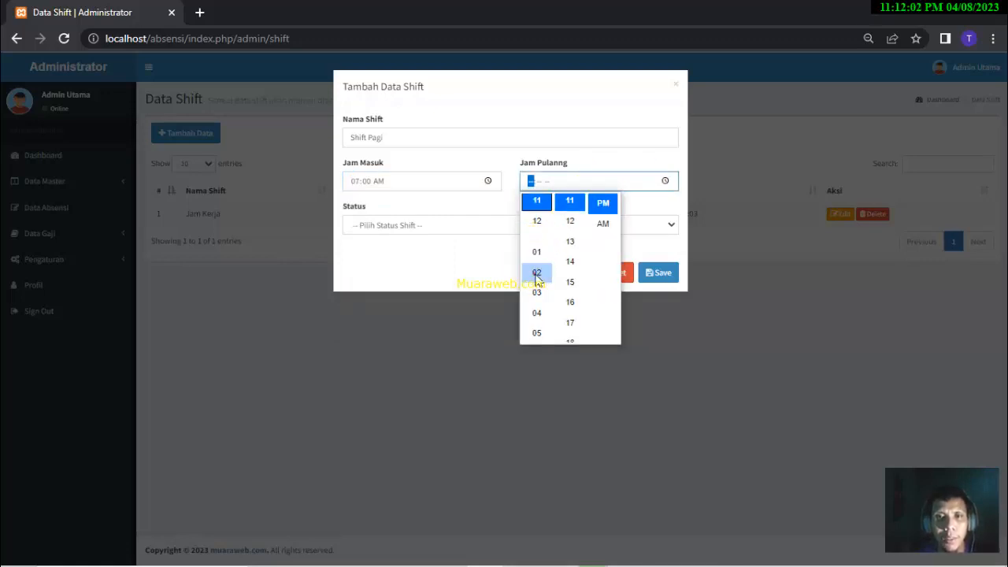
{"action": "left_click", "coordinate": [536, 273]}
{"action": "left_click", "coordinate": [570, 254]}
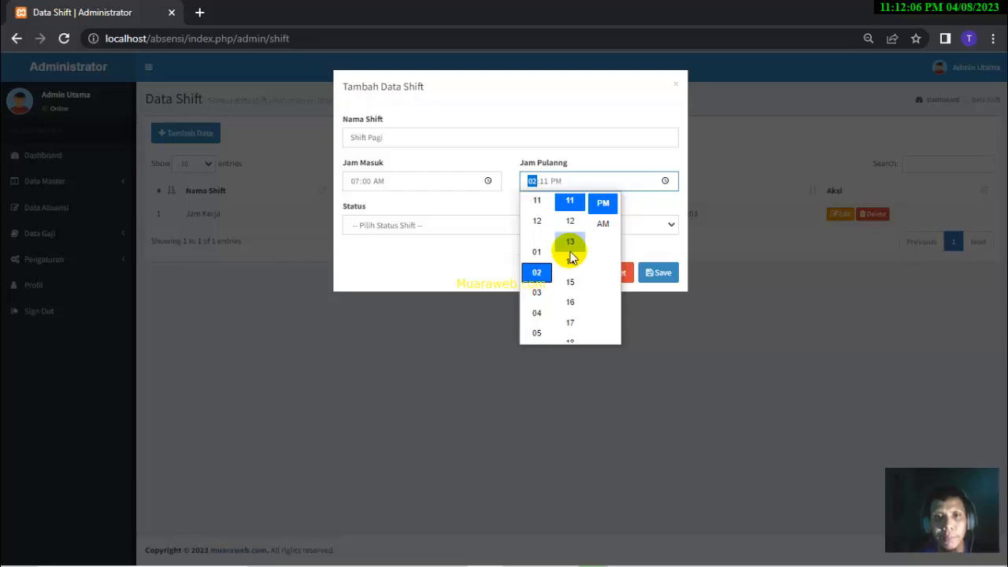
{"action": "left_click", "coordinate": [572, 218]}
{"action": "key", "text": "Up"}
{"action": "key", "text": "Up"}
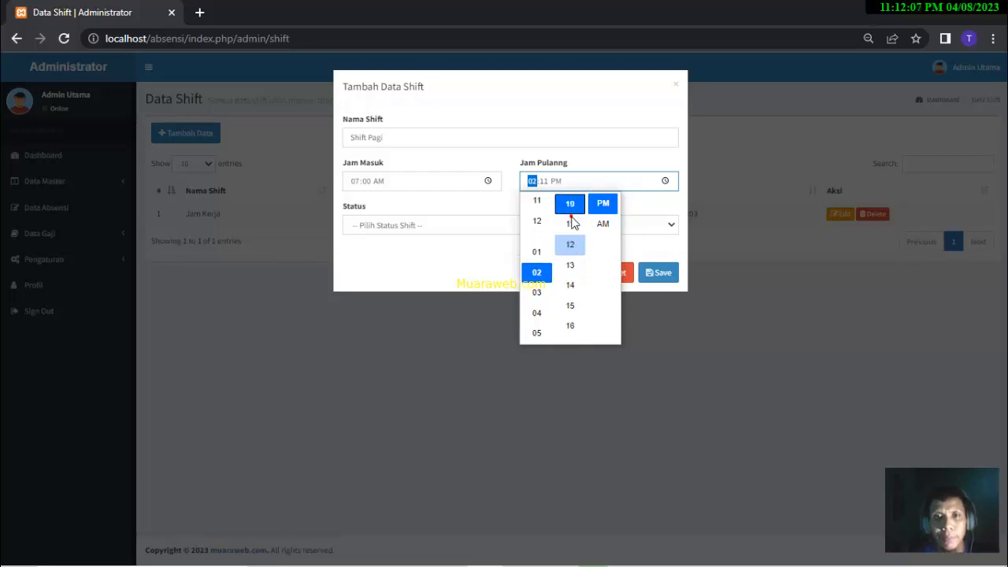
{"action": "scroll", "coordinate": [572, 224], "scroll_direction": "up", "scroll_amount": 3}
{"action": "left_click", "coordinate": [572, 224]}
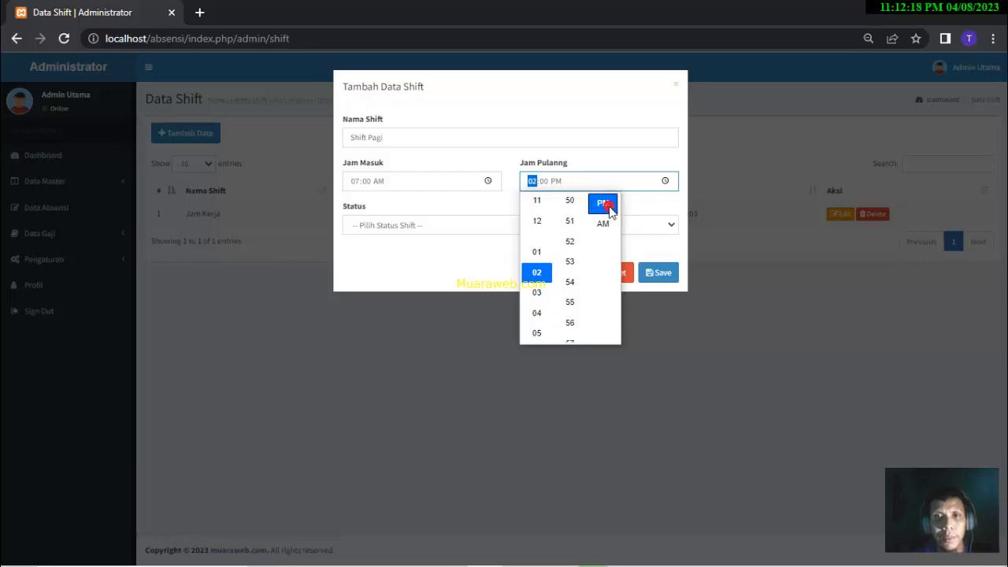
{"action": "left_click", "coordinate": [641, 209]}
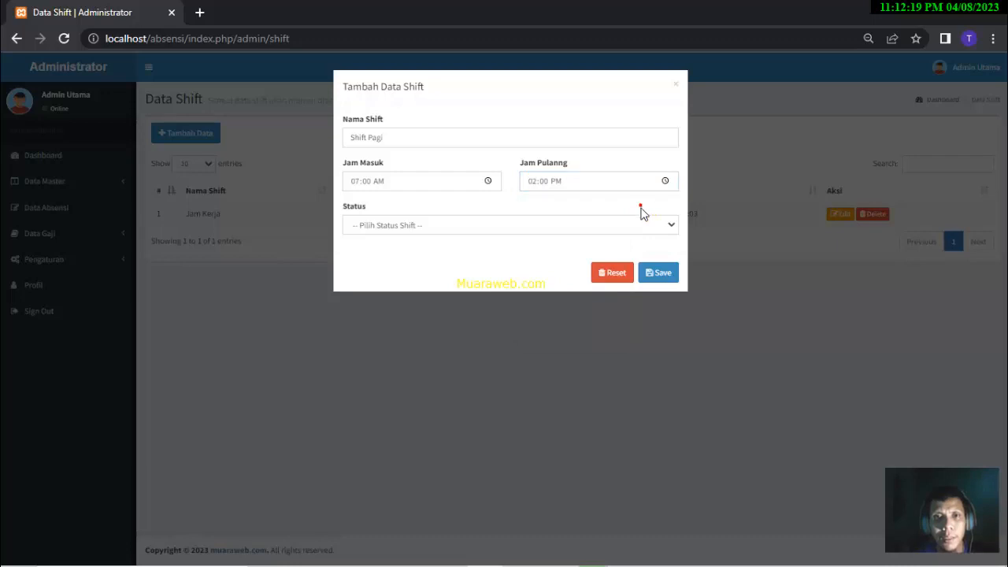
{"action": "left_click", "coordinate": [512, 226]}
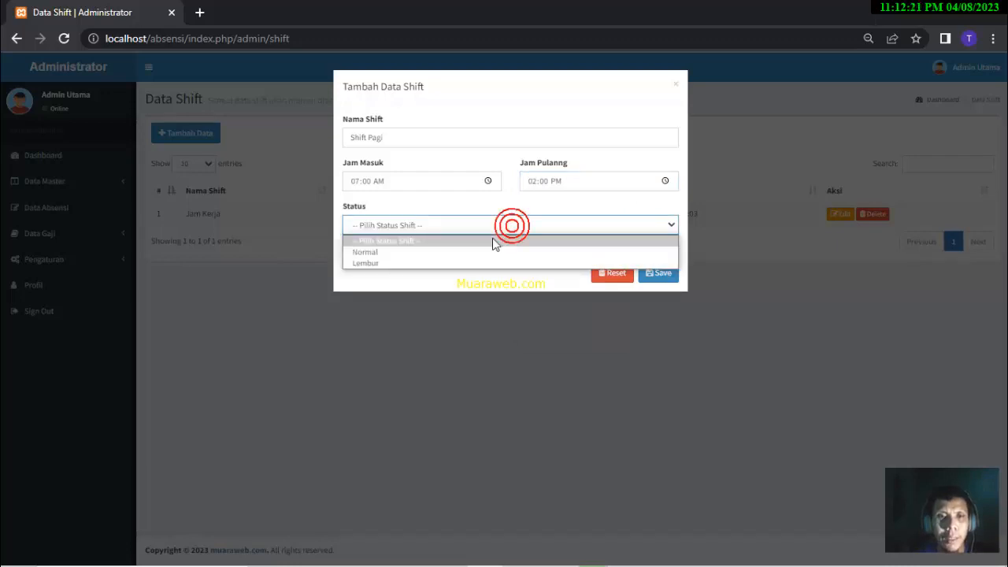
{"action": "left_click", "coordinate": [408, 253]}
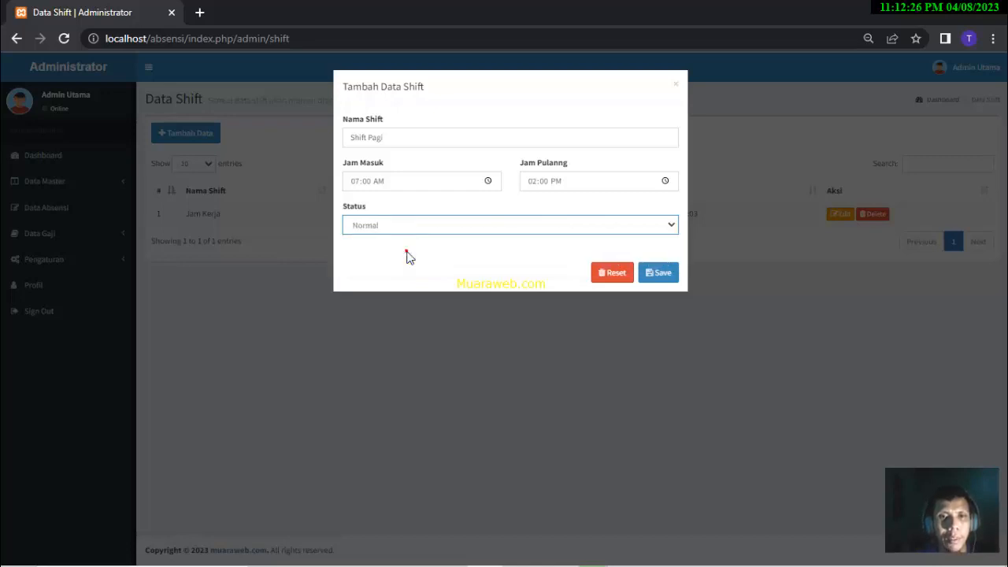
{"action": "left_click", "coordinate": [671, 273]}
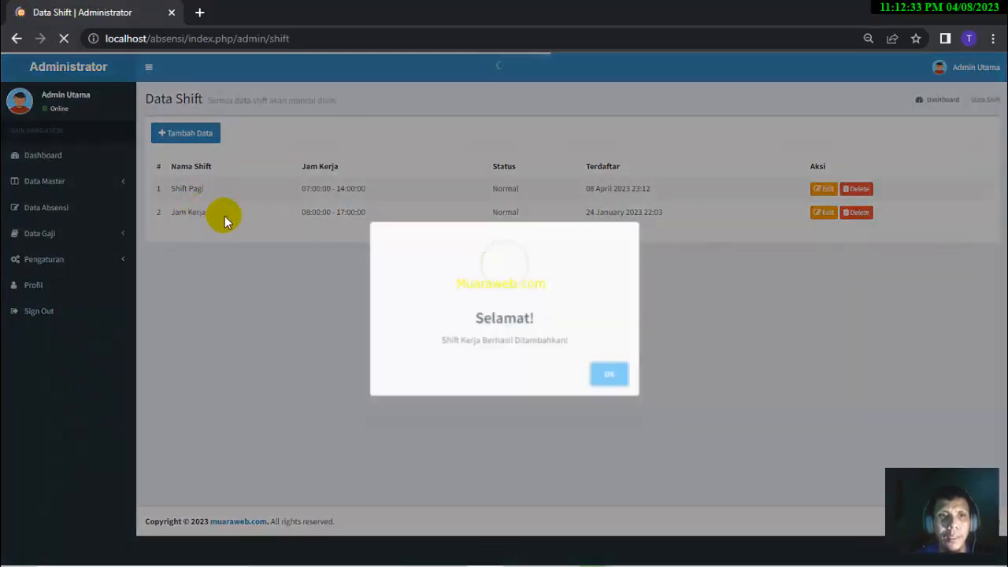
{"action": "left_click", "coordinate": [601, 373]}
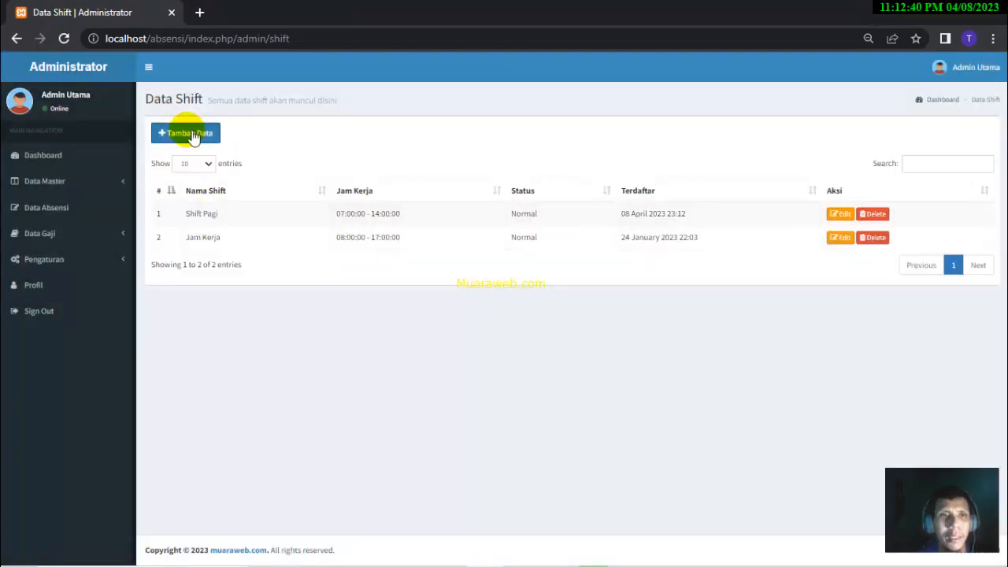
- Open Data Master > Data Kewajiban Absen
{"action": "left_click", "coordinate": [93, 189]}
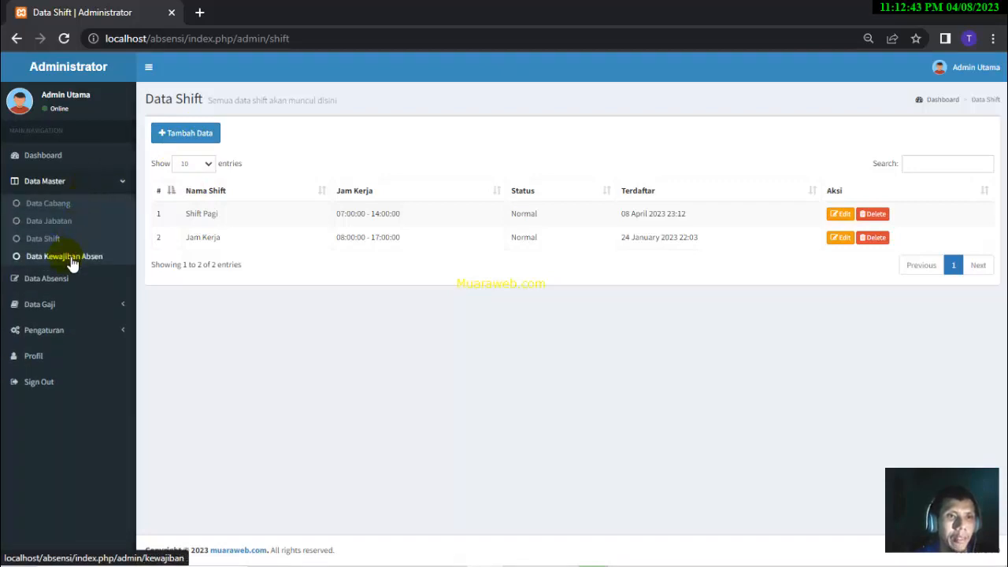
{"action": "left_click", "coordinate": [71, 262]}
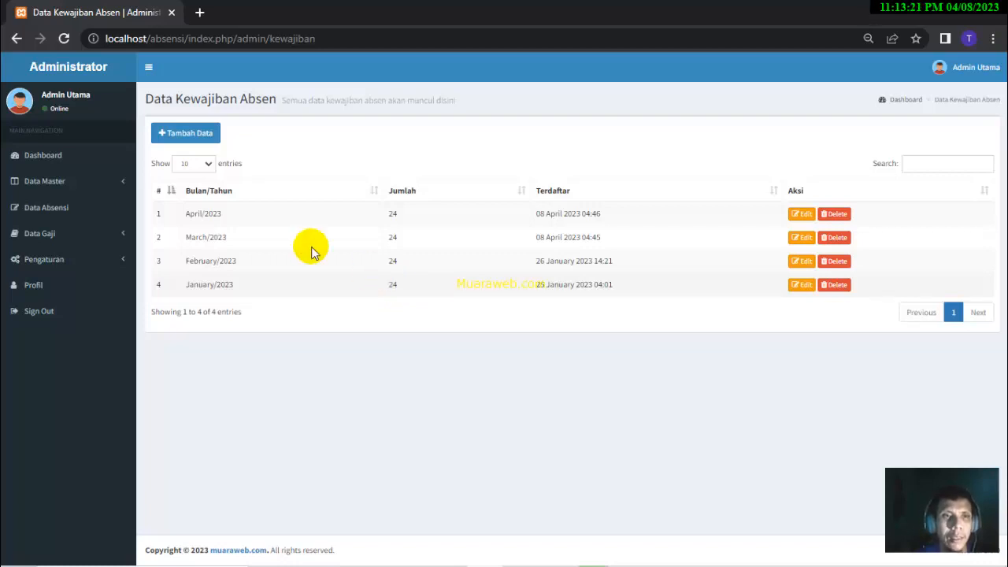
- Open the Data Absensi attendance records from the sidebar
{"action": "left_click", "coordinate": [76, 210]}
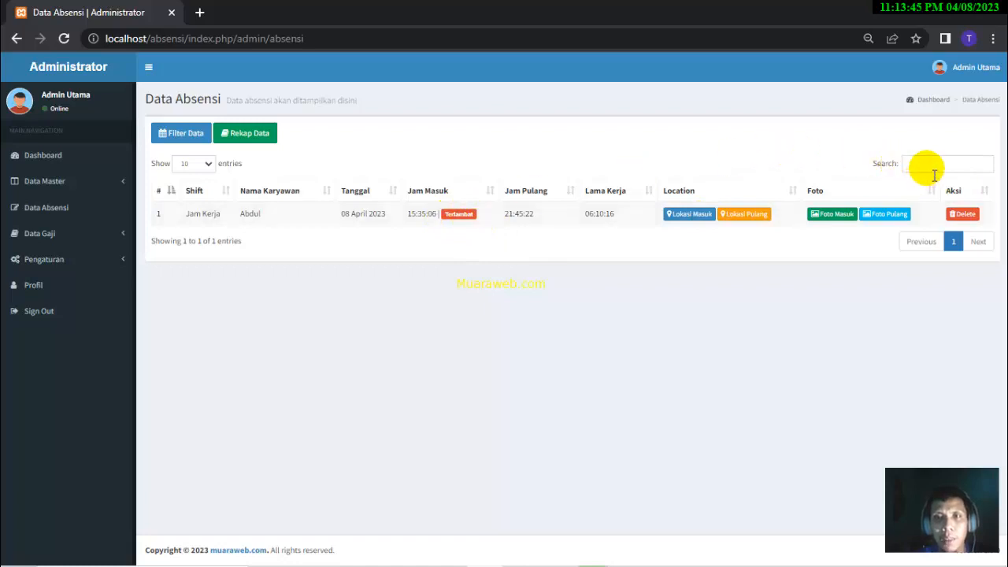
- Try the attendance search box, reload Data Absensi, and expand the Data Gaji salary menu
{"action": "left_click", "coordinate": [933, 175]}
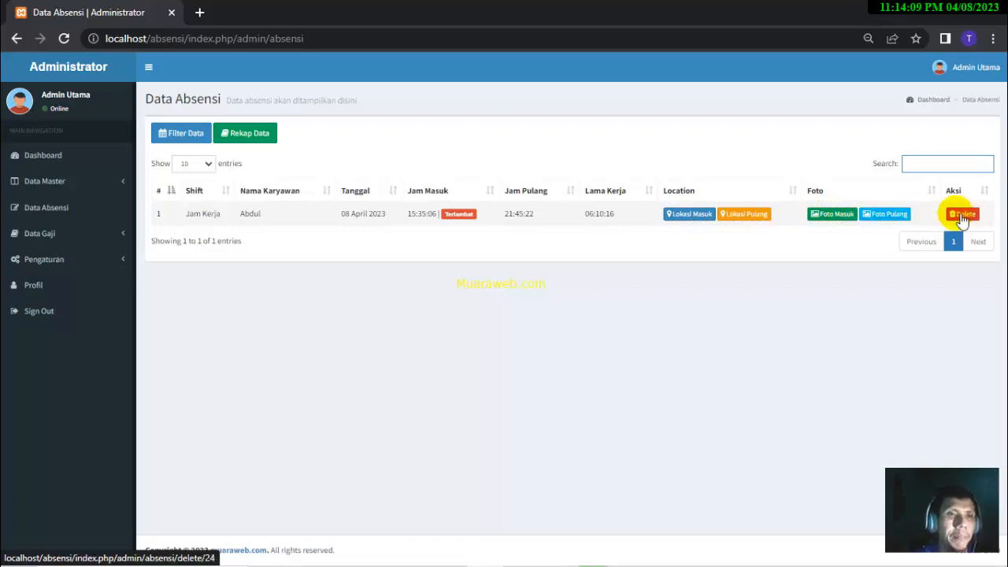
{"action": "left_click", "coordinate": [86, 212]}
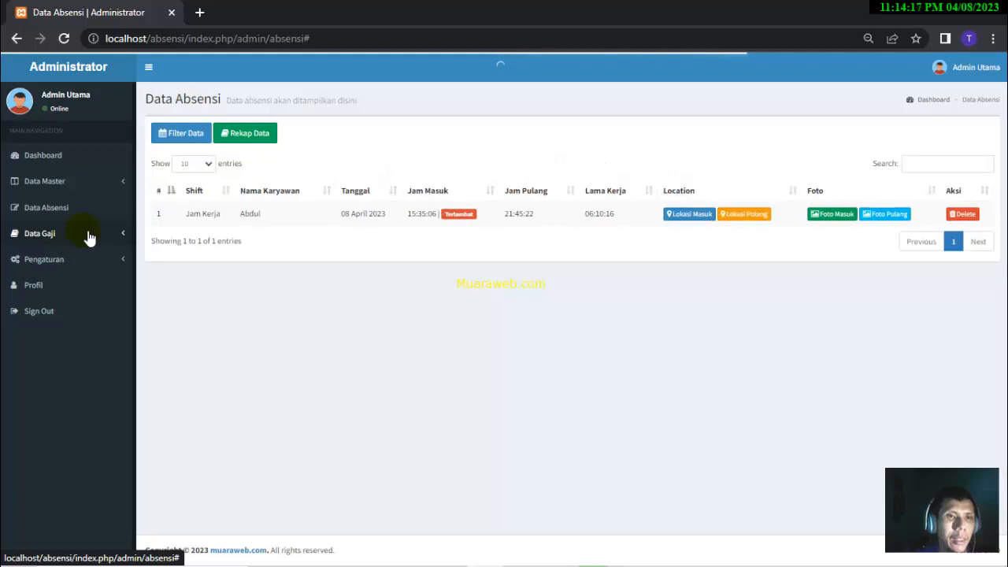
{"action": "left_click", "coordinate": [86, 233]}
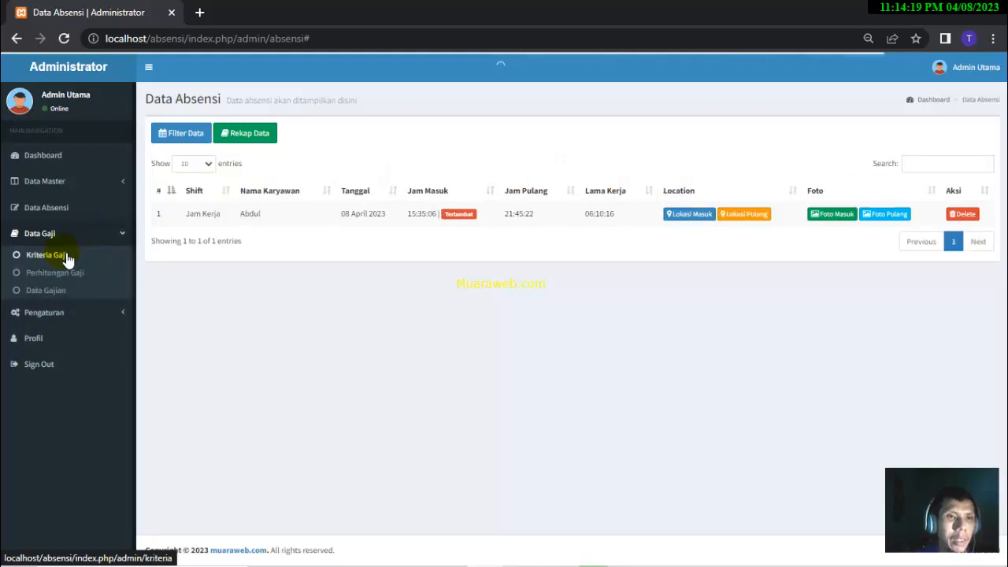
- Open Kriteria Gaji to review its four salary criteria, then expand Data Gaji again
{"action": "left_click", "coordinate": [67, 258]}
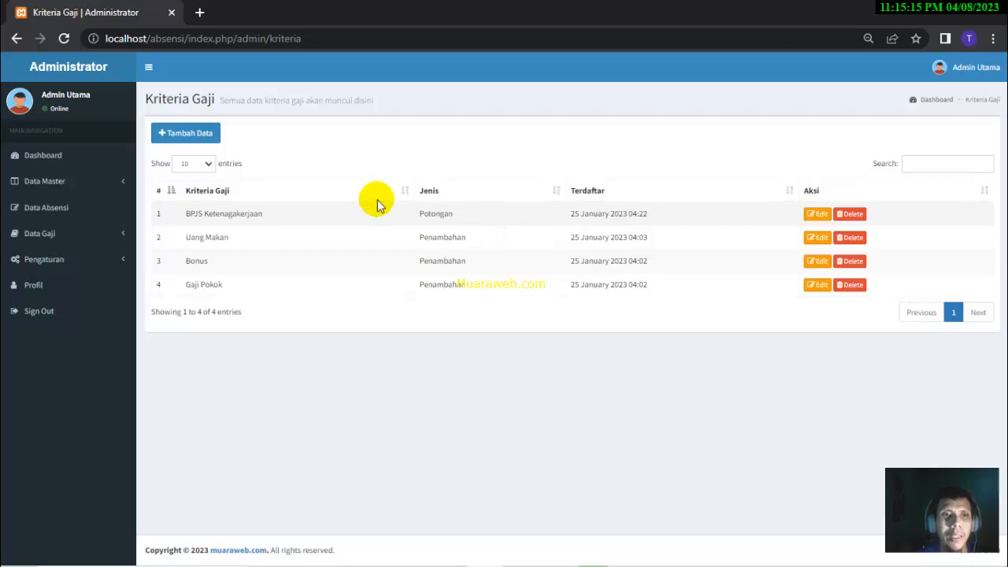
{"action": "left_click", "coordinate": [88, 234]}
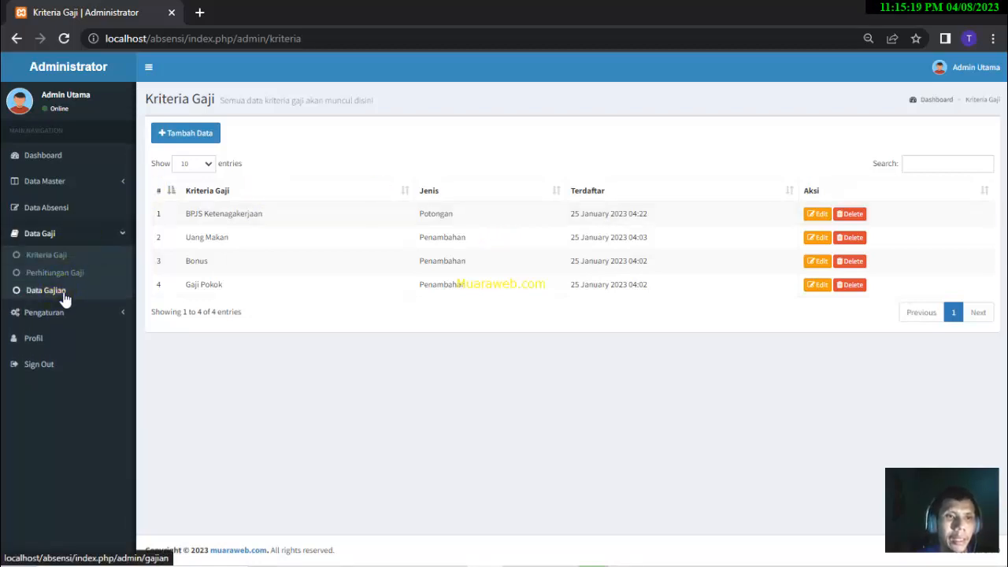
- Open Data Gajian and print the employee's 28 March 2023 payslip for Rp. 1.800.000
{"action": "left_click", "coordinate": [64, 297]}
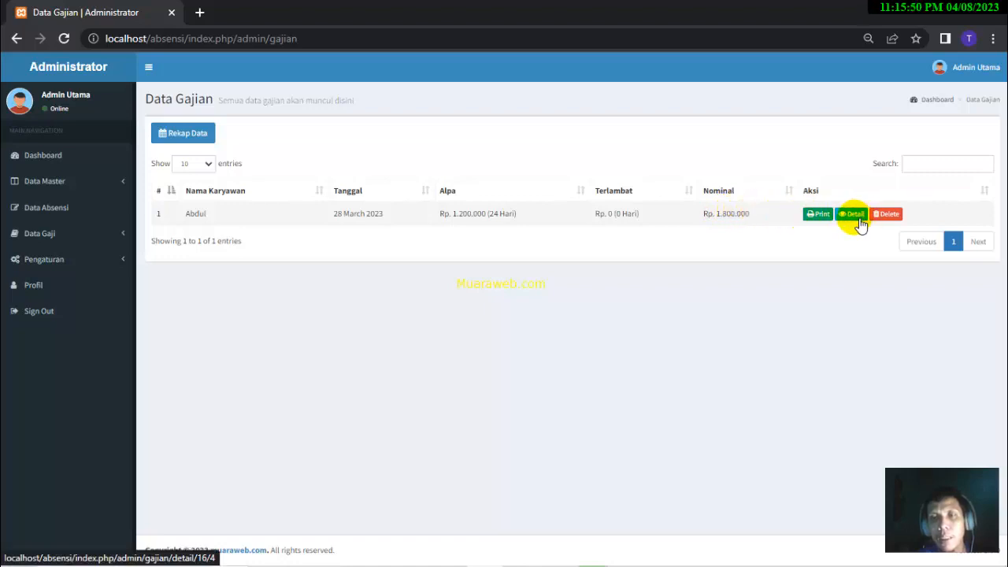
{"action": "left_click", "coordinate": [822, 218]}
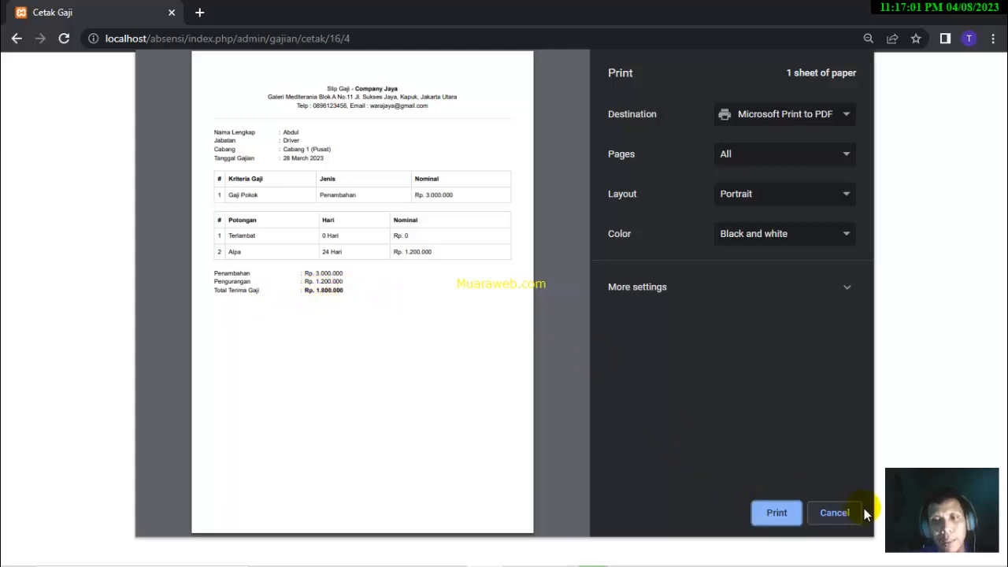
- Cancel the payslip print preview and go back to the Data Gajian payroll list
{"action": "left_click", "coordinate": [845, 515]}
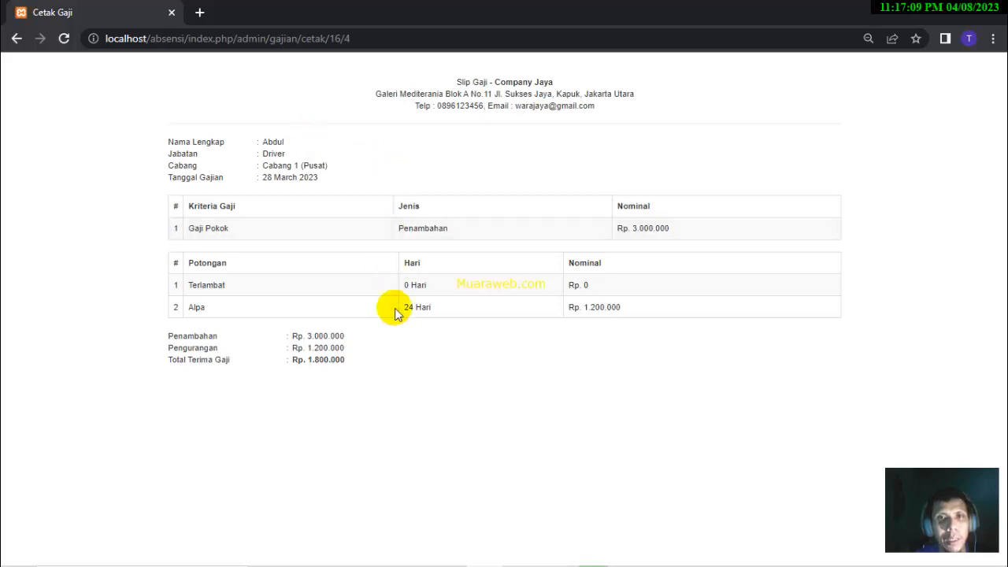
{"action": "left_click", "coordinate": [15, 39]}
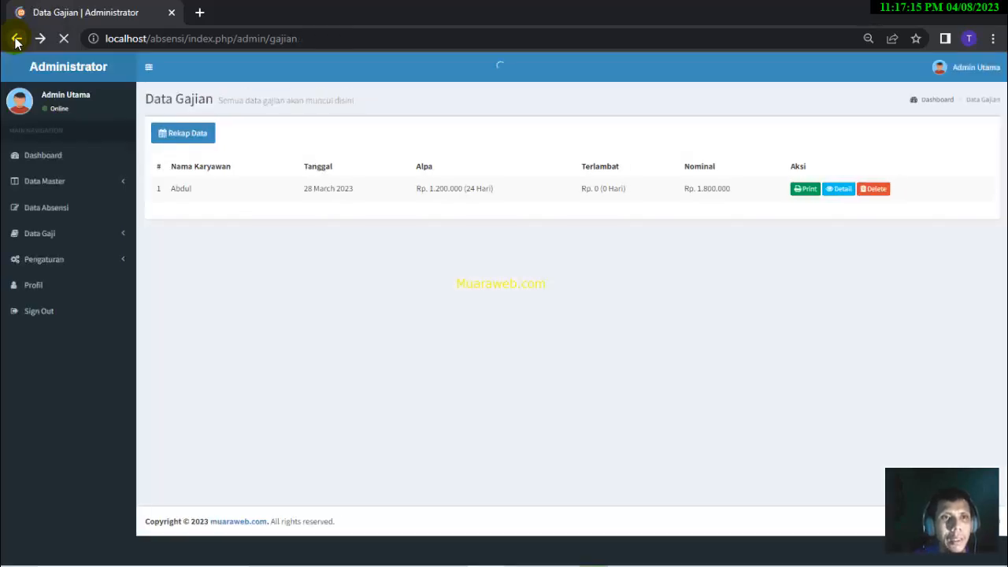
- Open Pengaturan > Manajemen User to see the four accounts: two Administrators, a Kasir and a Driver
{"action": "left_click", "coordinate": [69, 263]}
{"action": "left_click", "coordinate": [72, 286]}
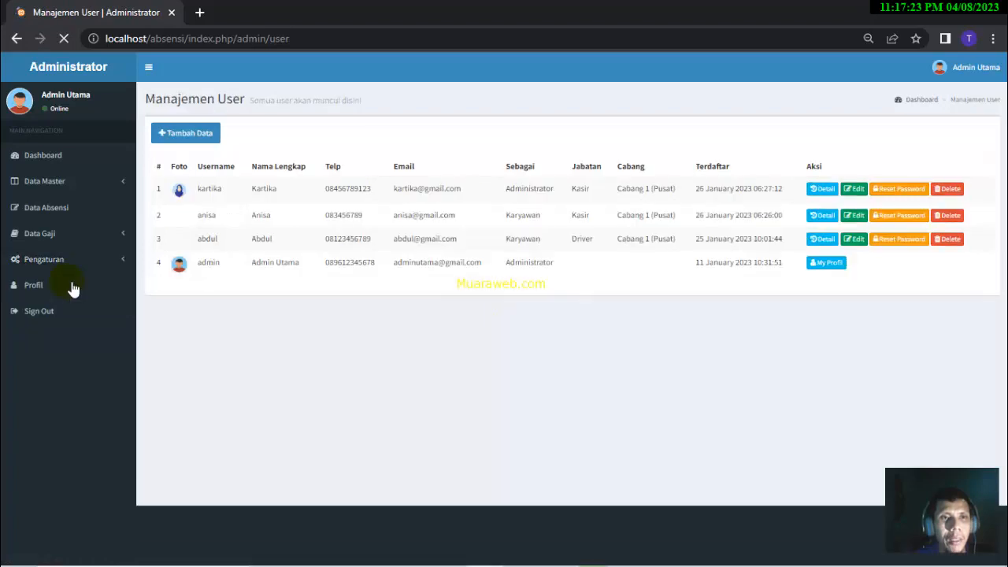
{"action": "left_click", "coordinate": [214, 132]}
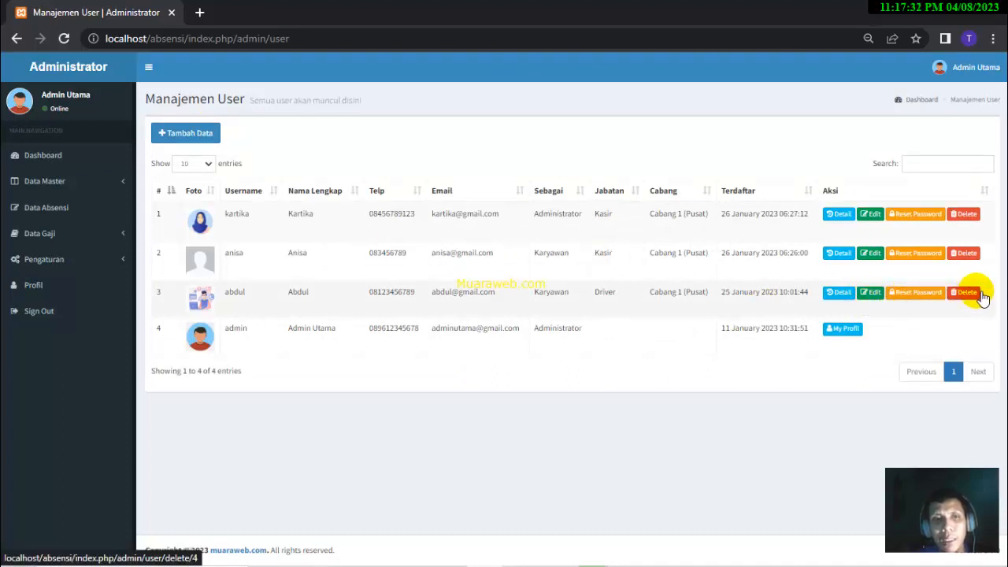
- Open abdul's Detail Karyawan page and scroll through its 2023 lateness chart and salary and attendance tables
{"action": "left_click", "coordinate": [839, 293]}
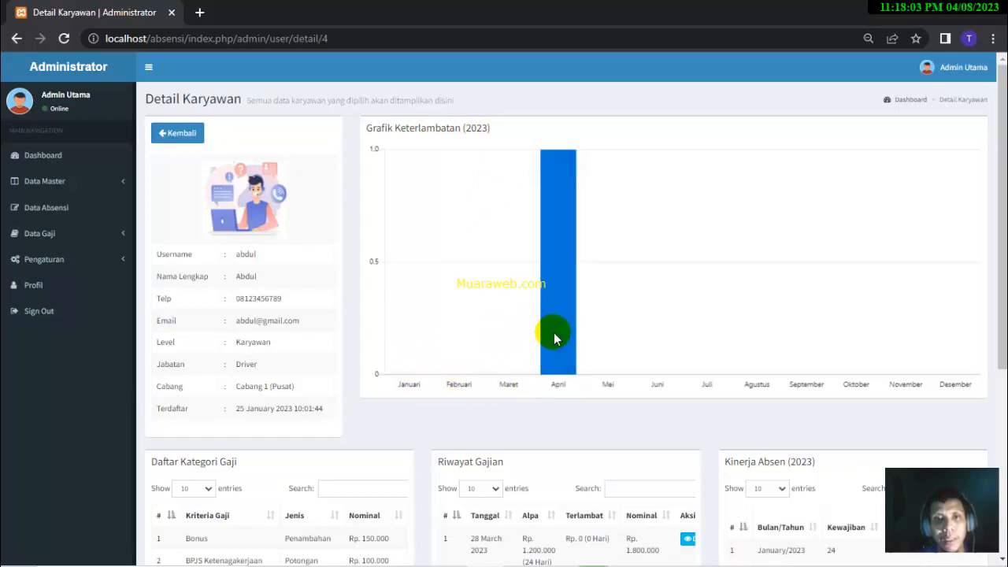
{"action": "mouse_move", "coordinate": [554, 179]}
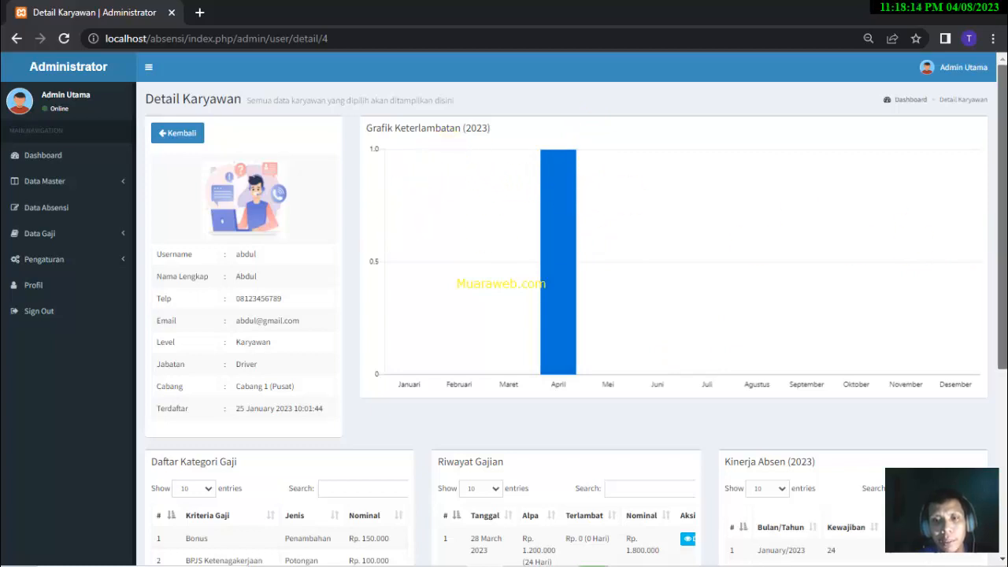
{"action": "scroll", "coordinate": [575, 315], "scroll_direction": "down", "scroll_amount": 3}
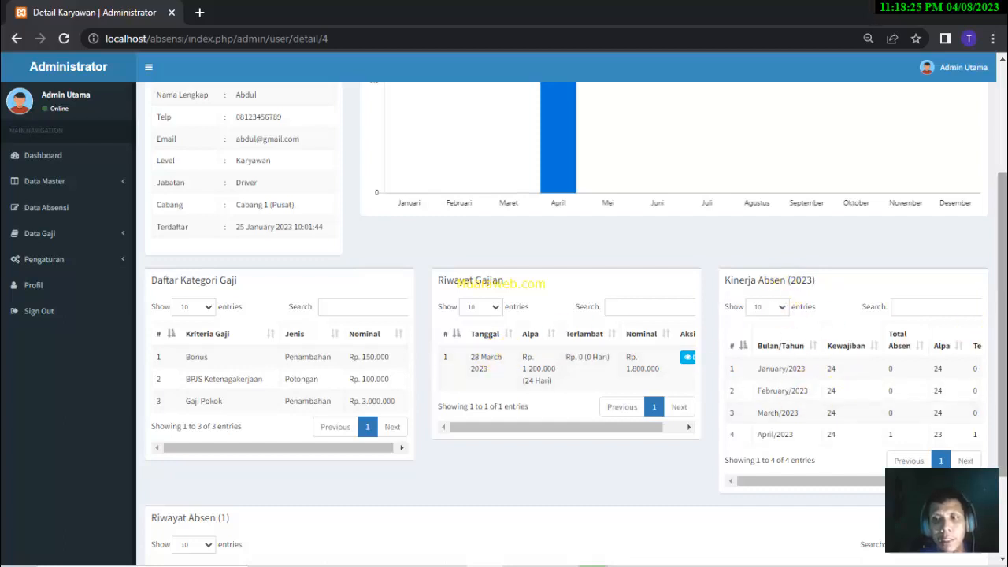
{"action": "scroll", "coordinate": [1002, 315], "scroll_direction": "down", "scroll_amount": 3}
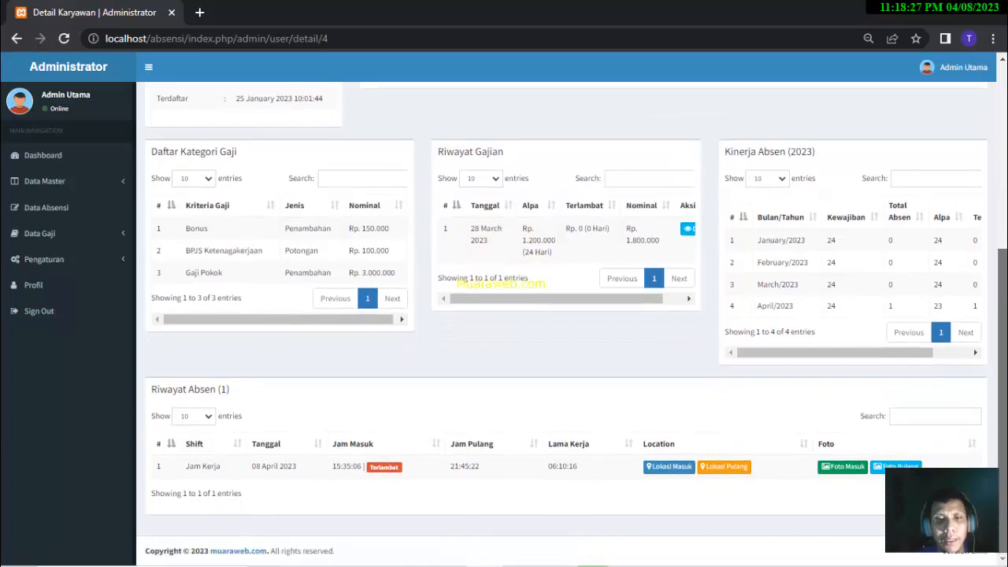
{"action": "scroll", "coordinate": [1002, 315], "scroll_direction": "up", "scroll_amount": 3}
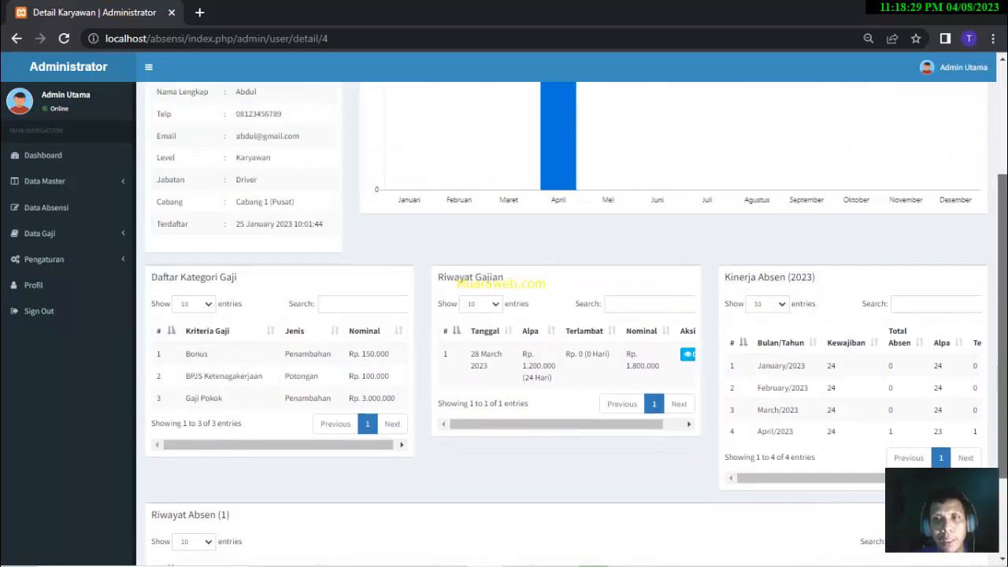
{"action": "scroll", "coordinate": [990, 198], "scroll_direction": "up", "scroll_amount": 4}
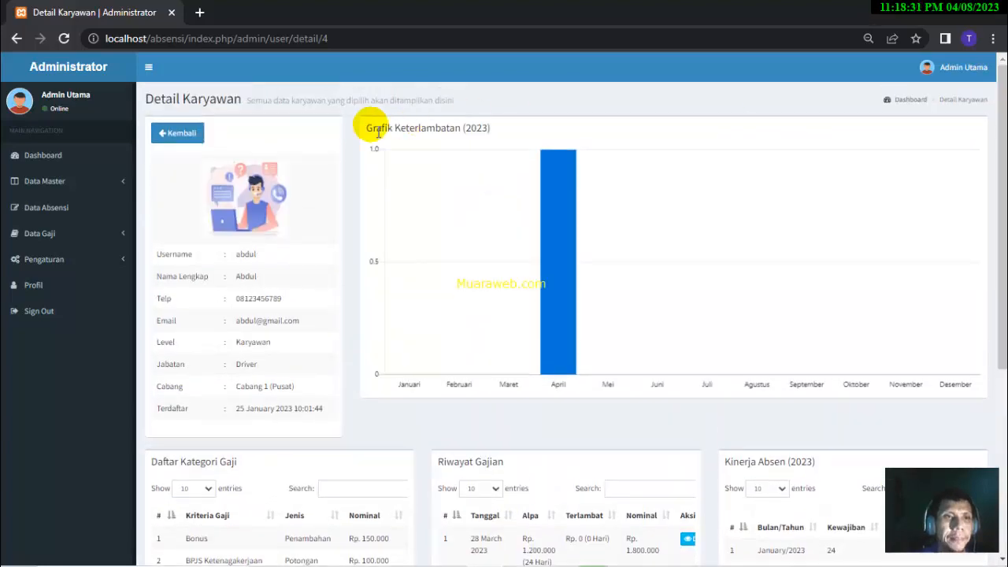
{"action": "left_click", "coordinate": [105, 261]}
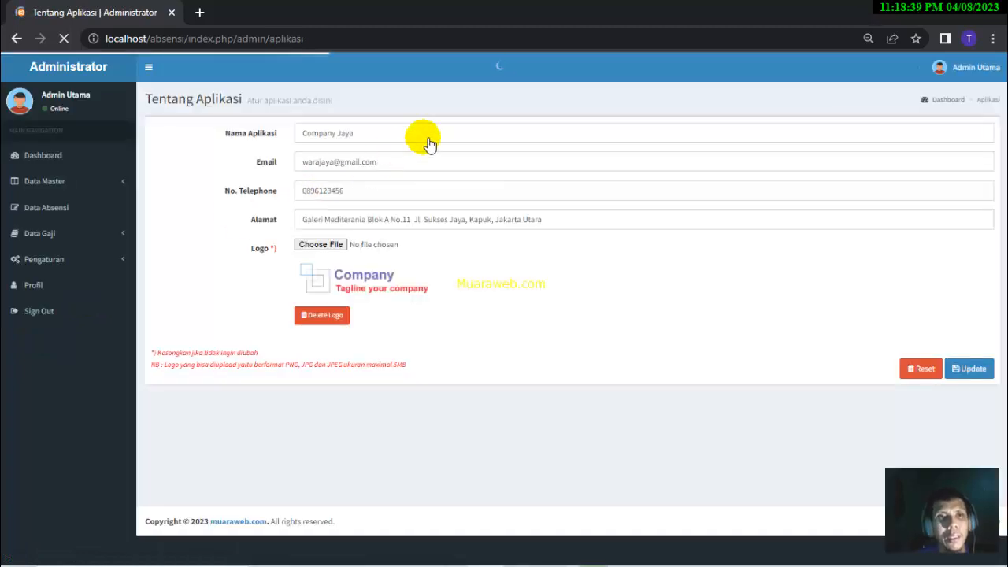
- Look over the Tentang Aplikasi name, email and telephone fields for Company Jaya without changing anything
{"action": "left_click", "coordinate": [412, 138]}
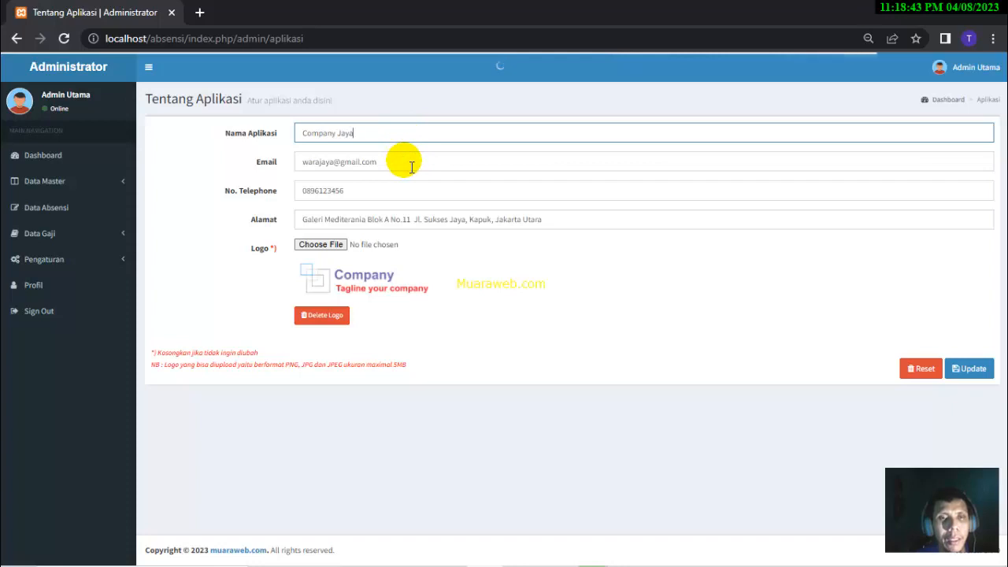
{"action": "left_click", "coordinate": [409, 163]}
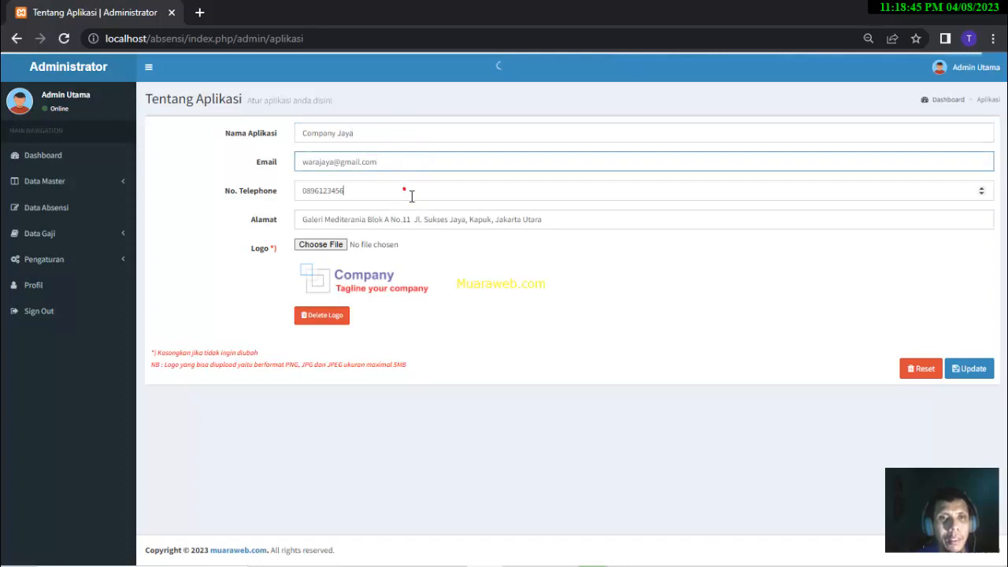
{"action": "left_click", "coordinate": [409, 194]}
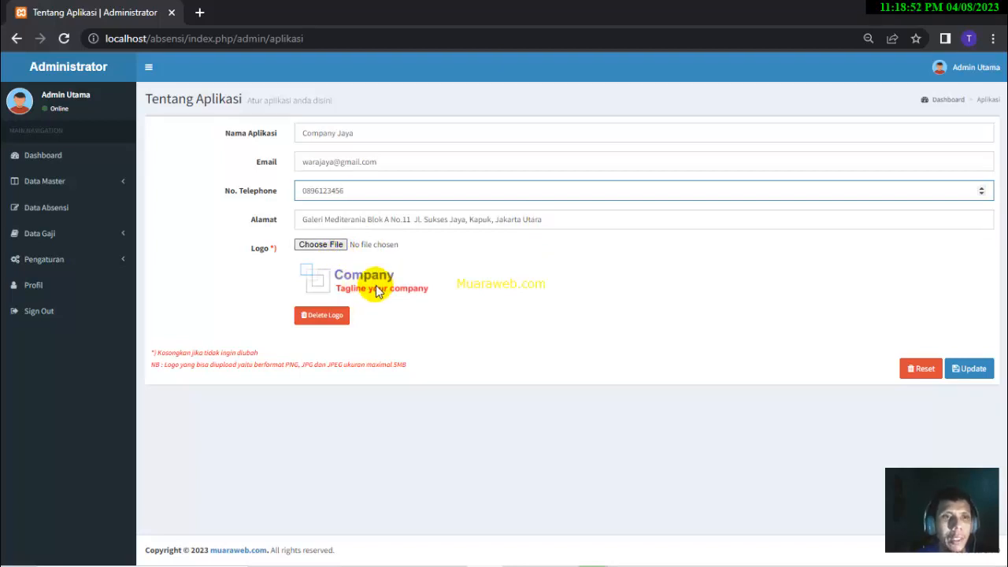
{"action": "left_click", "coordinate": [45, 289]}
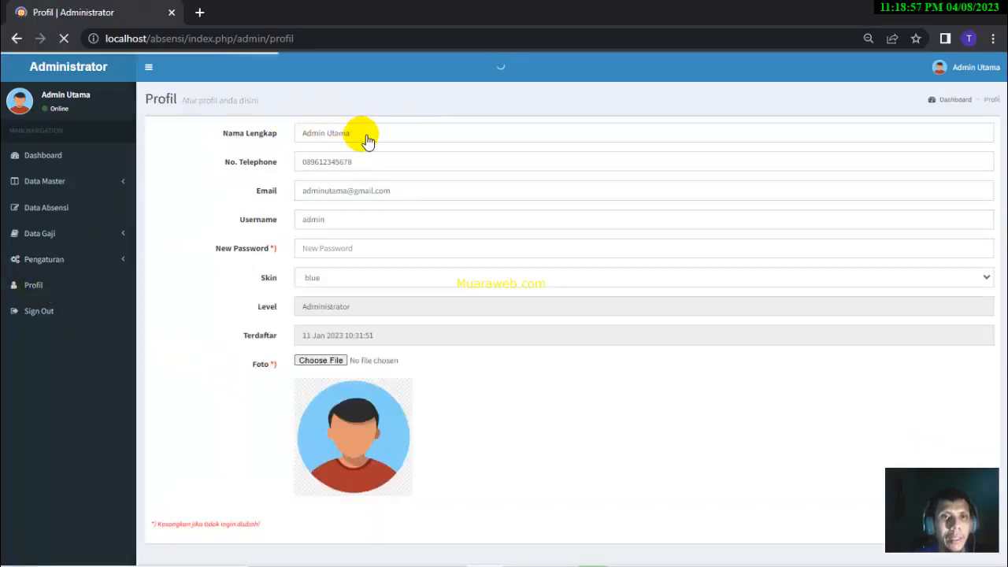
- Review the administrator's Profil, keep the blue skin, and move to Data Gaji > Perhitungan Gaji
{"action": "left_click", "coordinate": [377, 140]}
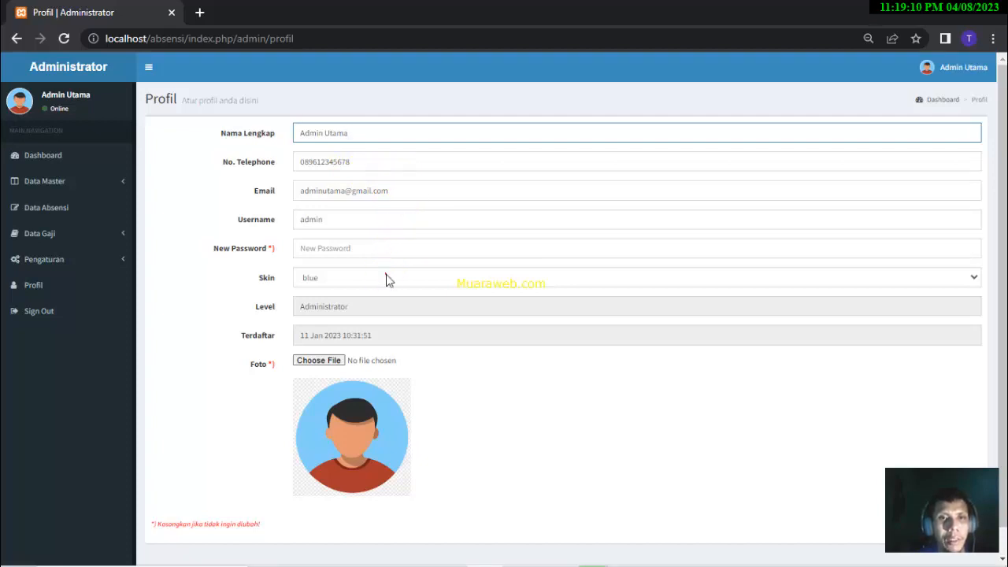
{"action": "left_click", "coordinate": [386, 275]}
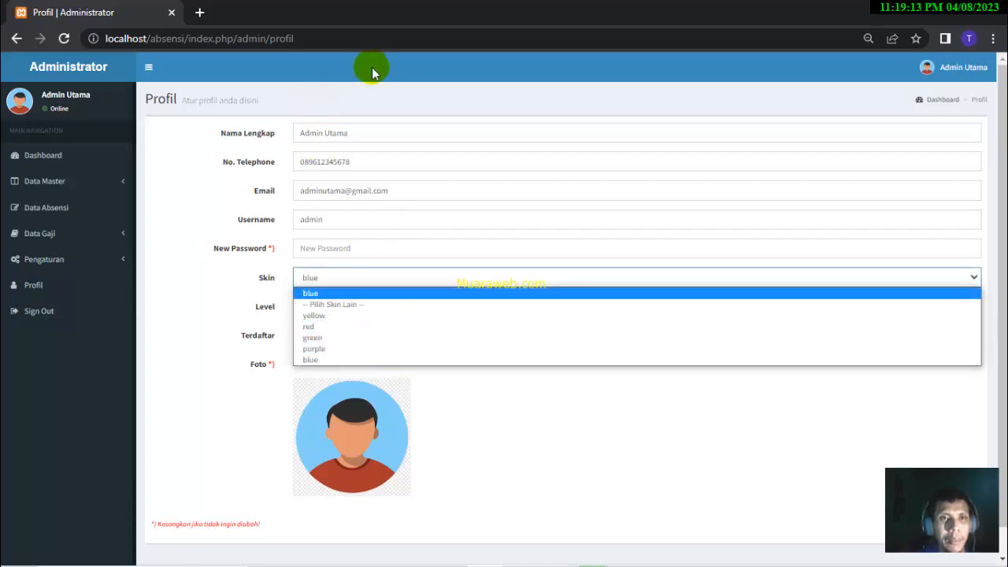
{"action": "left_click", "coordinate": [165, 280]}
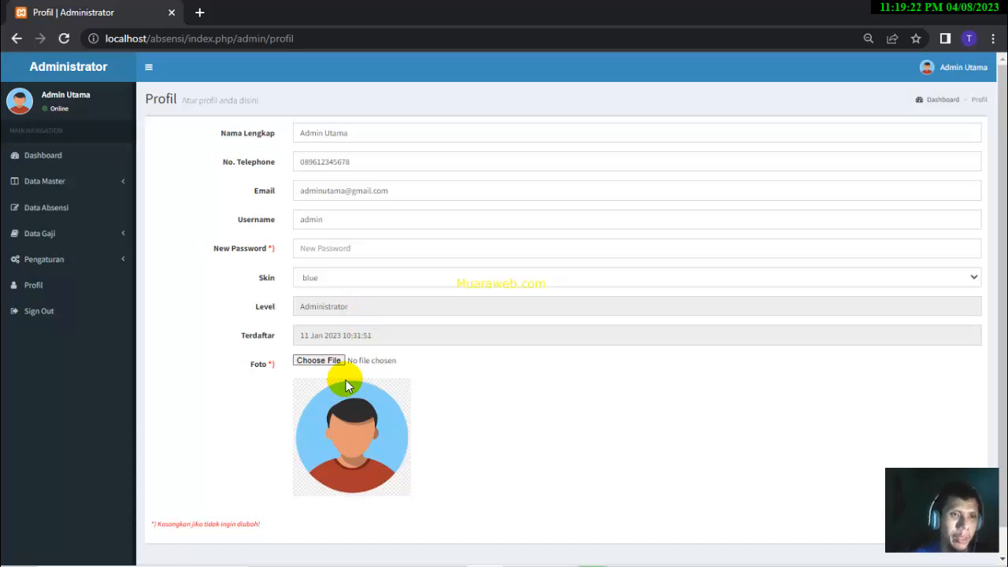
{"action": "left_click", "coordinate": [117, 235]}
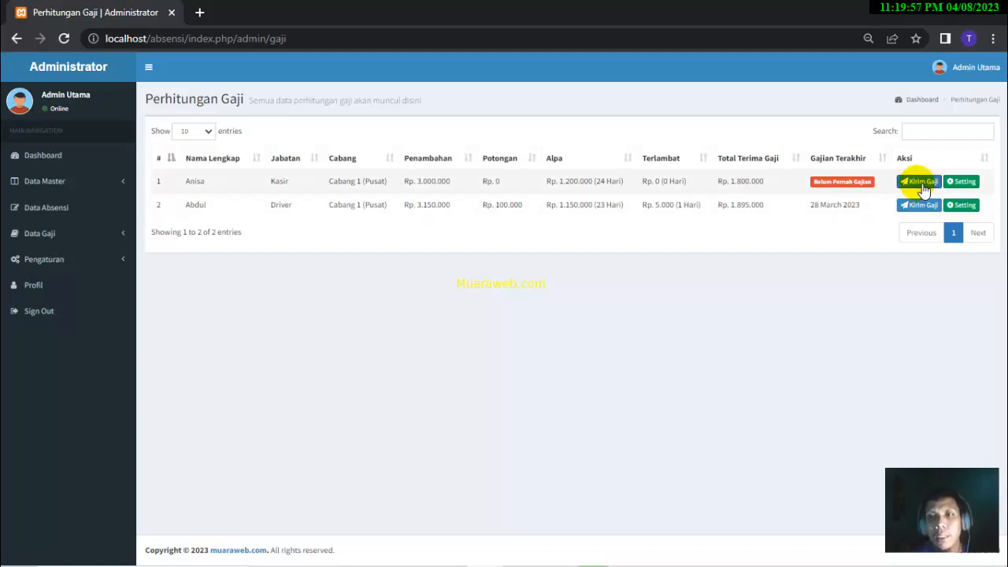
- Open the cashier's Setting Gaji page, which lists only Gaji Pokok at Rp. 3.000.000
{"action": "left_click", "coordinate": [967, 184]}
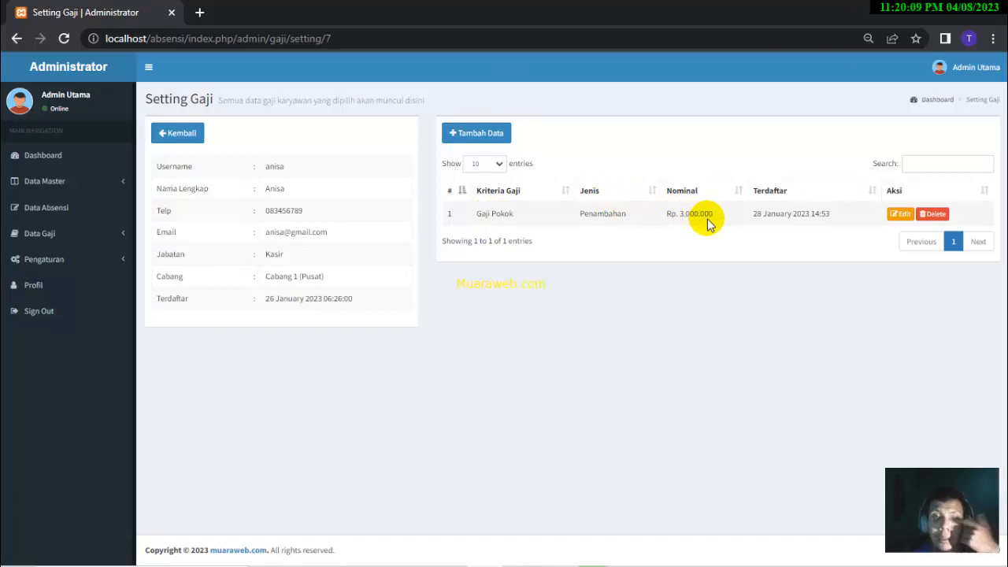
- Add a Bonus (Penambahan) component of Rp. 100.000 for the cashier and return to the calculation list
{"action": "left_click", "coordinate": [486, 135]}
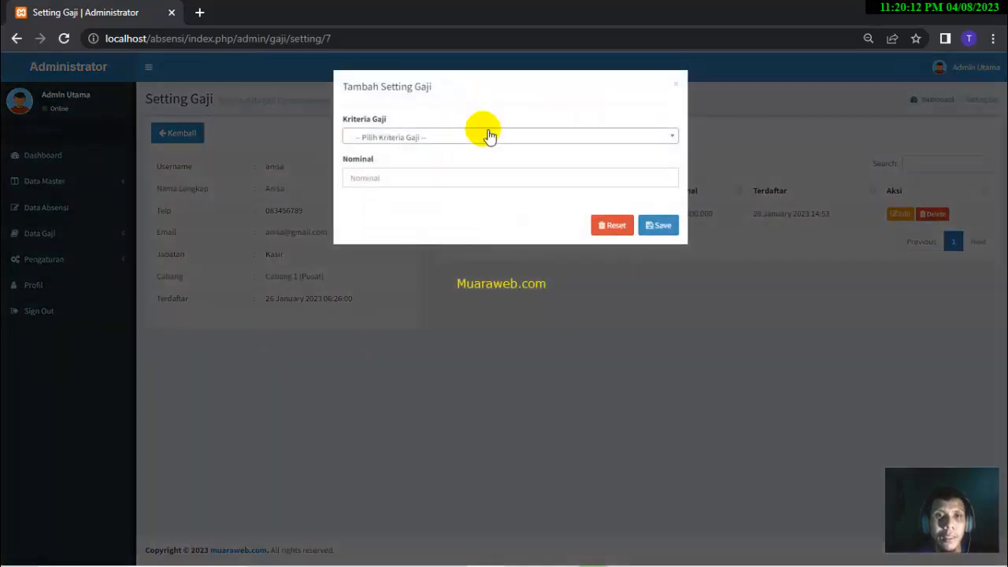
{"action": "left_click", "coordinate": [488, 137]}
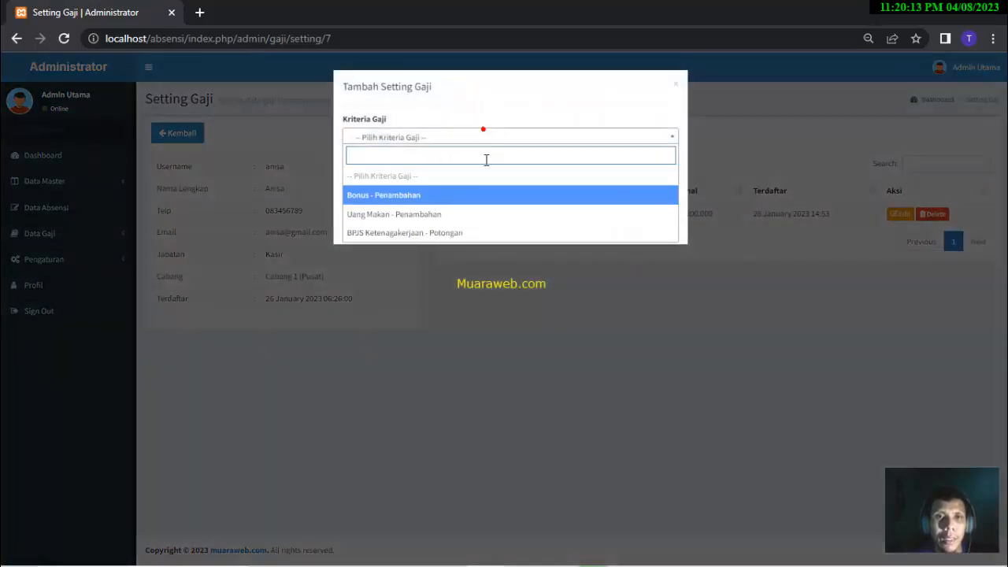
{"action": "left_click", "coordinate": [461, 197]}
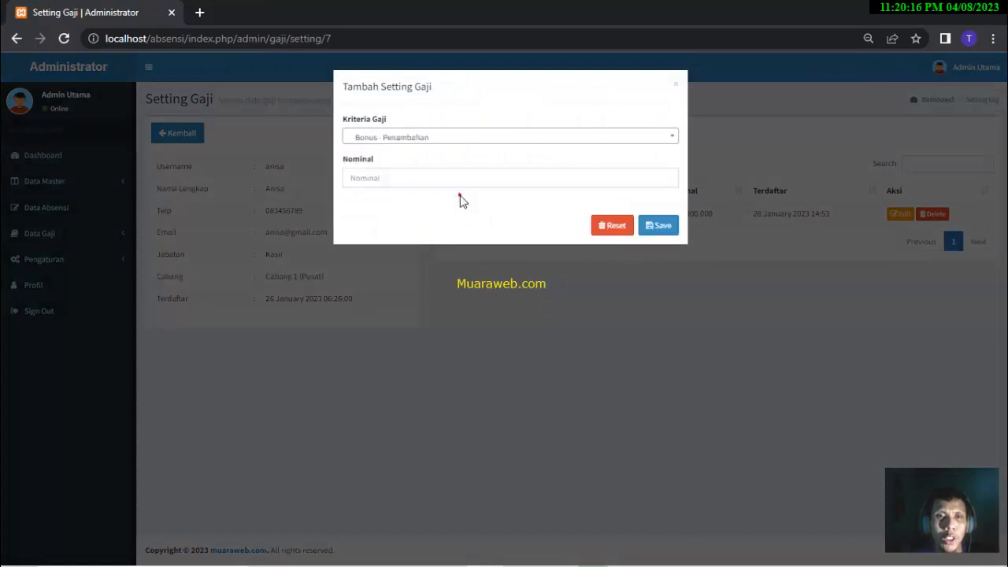
{"action": "left_click", "coordinate": [451, 178]}
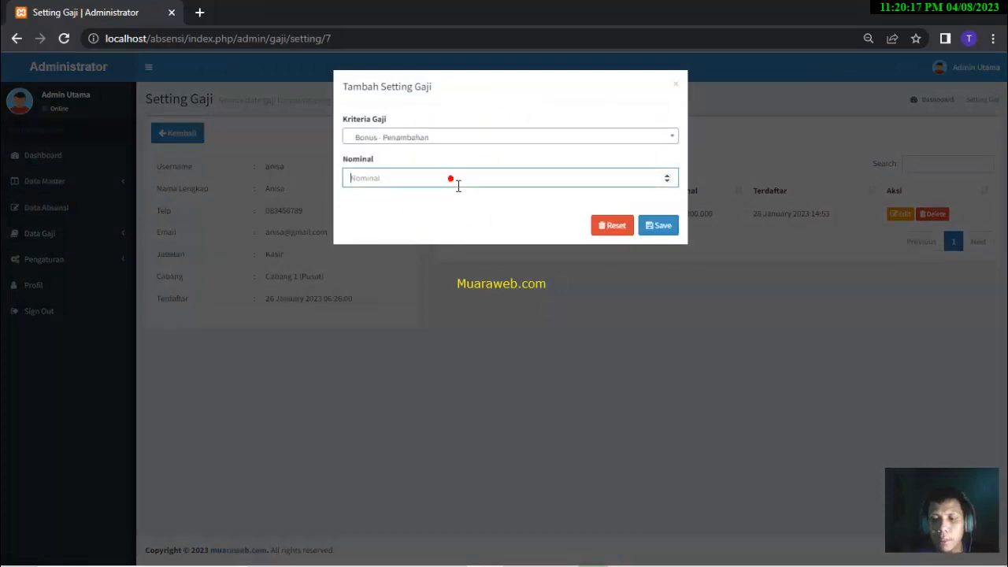
{"action": "type", "text": "100000"}
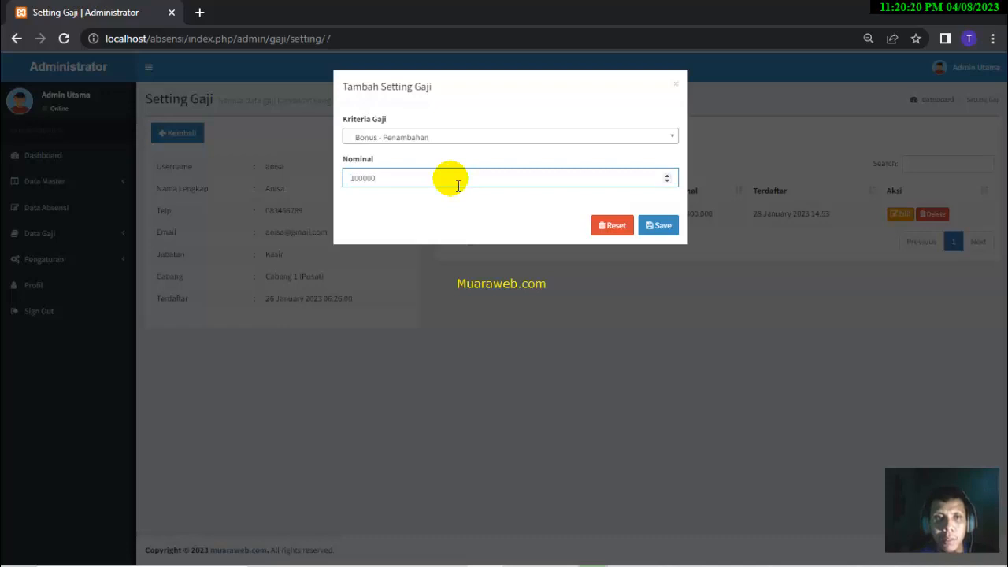
{"action": "left_click", "coordinate": [671, 228]}
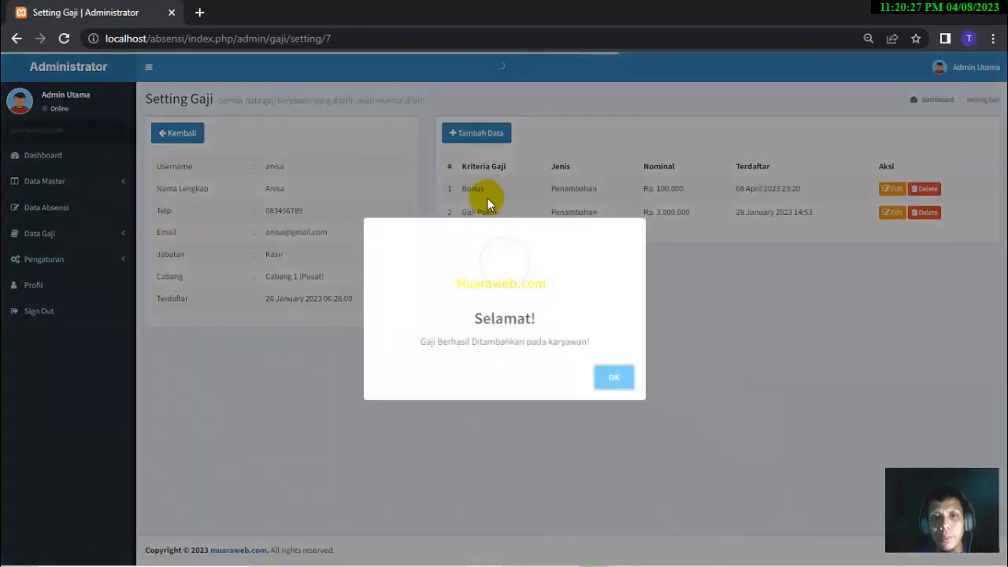
{"action": "left_click", "coordinate": [614, 384]}
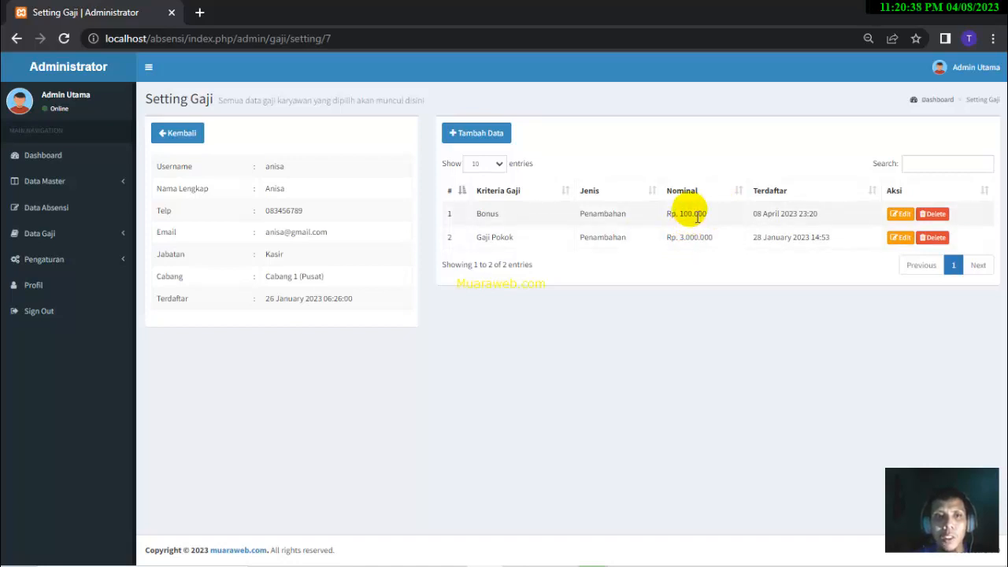
{"action": "left_click", "coordinate": [177, 135]}
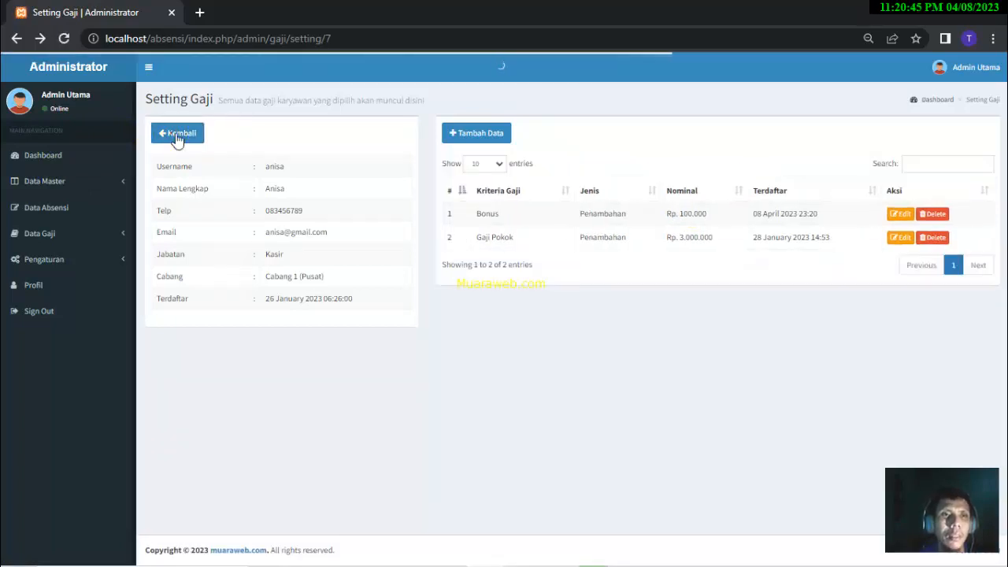
{"action": "left_click", "coordinate": [178, 135]}
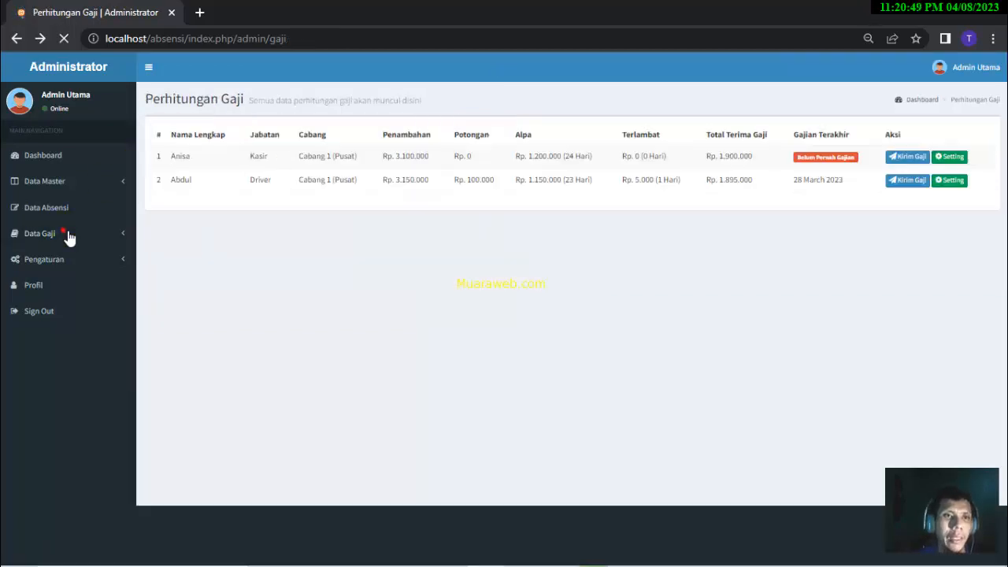
- Pay the cashier's Gaji Pokok and Bonus on 28 March 2023, giving a Rp. 1.900.000 total
{"action": "left_click", "coordinate": [68, 234]}
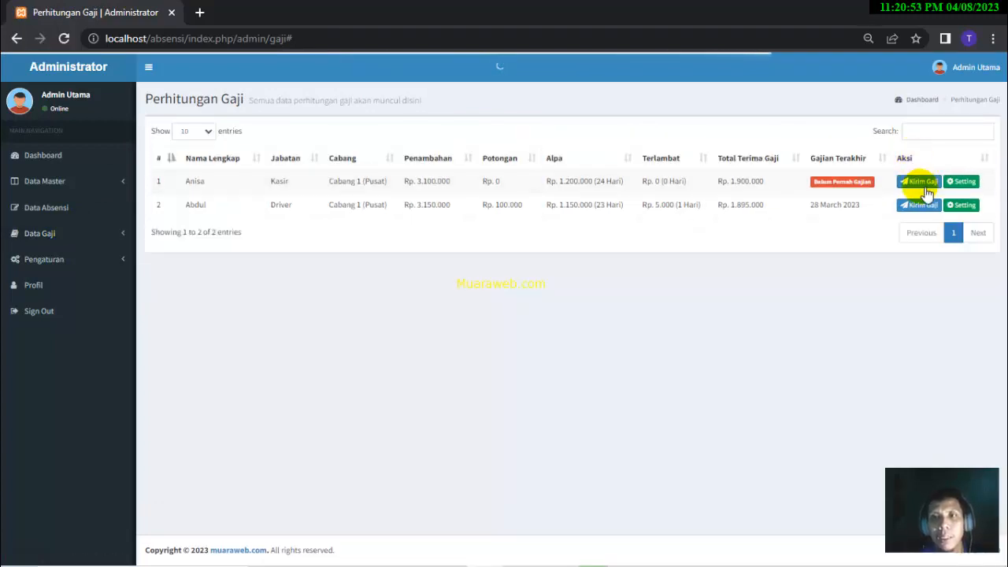
{"action": "left_click", "coordinate": [922, 182]}
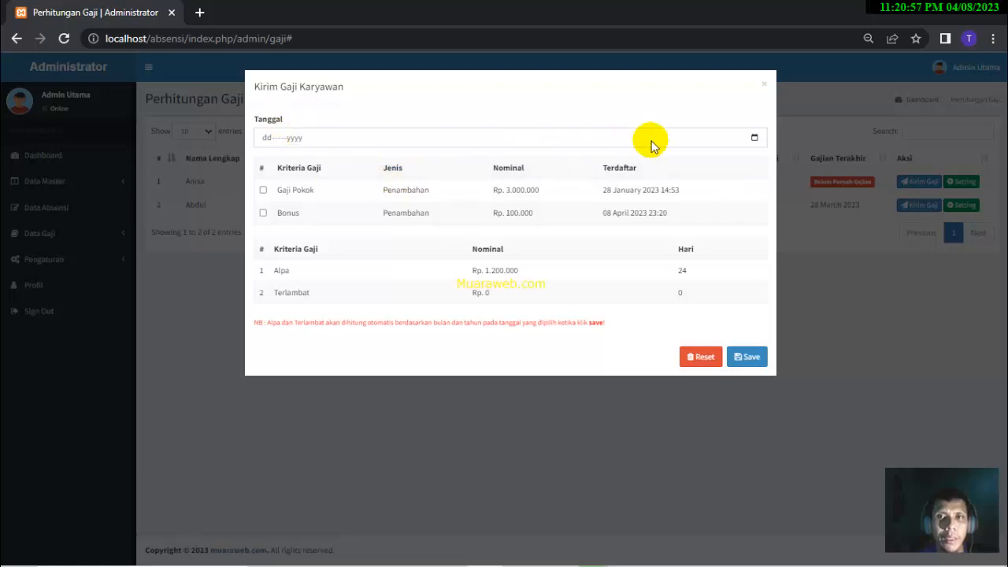
{"action": "left_click", "coordinate": [755, 138]}
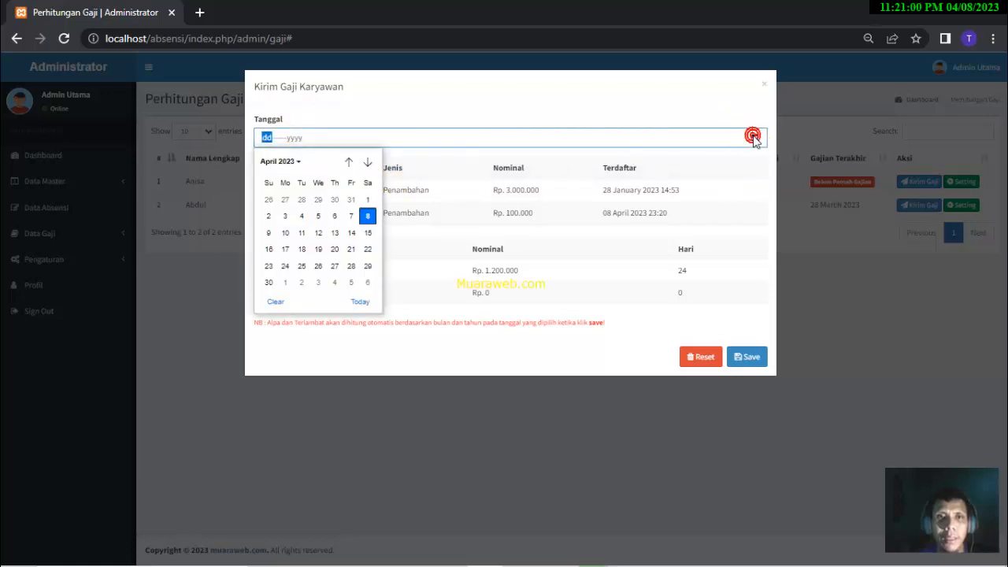
{"action": "left_click", "coordinate": [348, 161]}
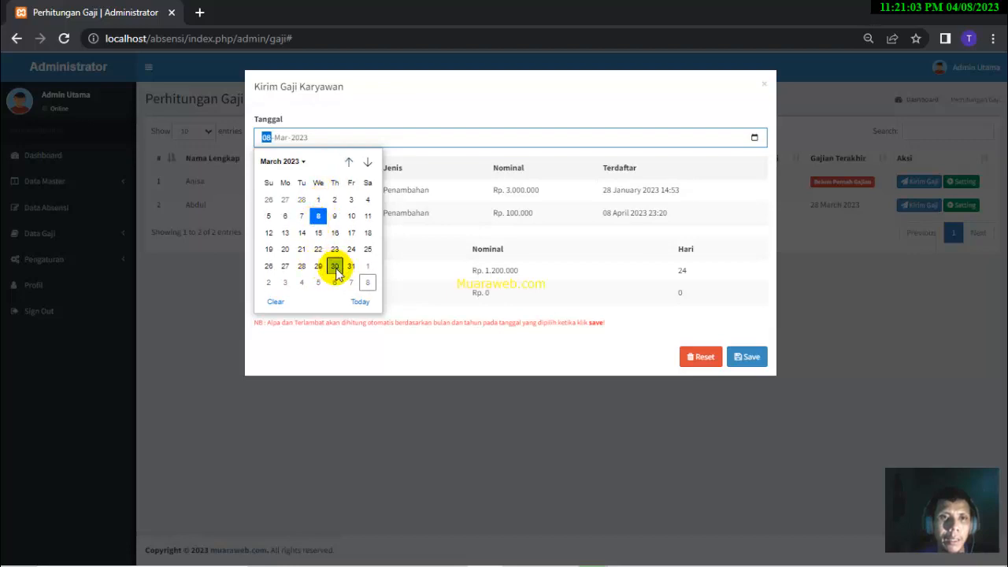
{"action": "left_click", "coordinate": [302, 268]}
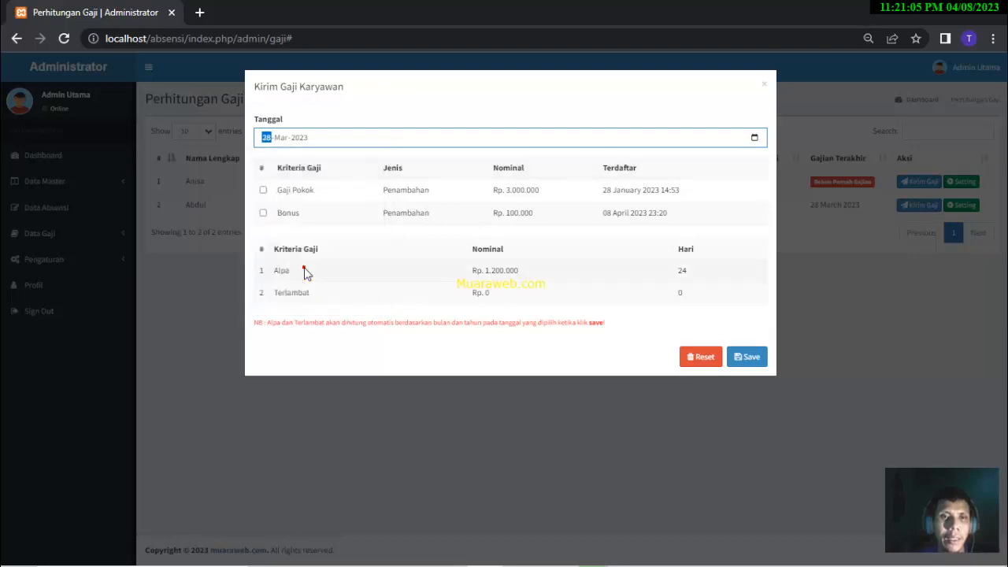
{"action": "left_click", "coordinate": [263, 191]}
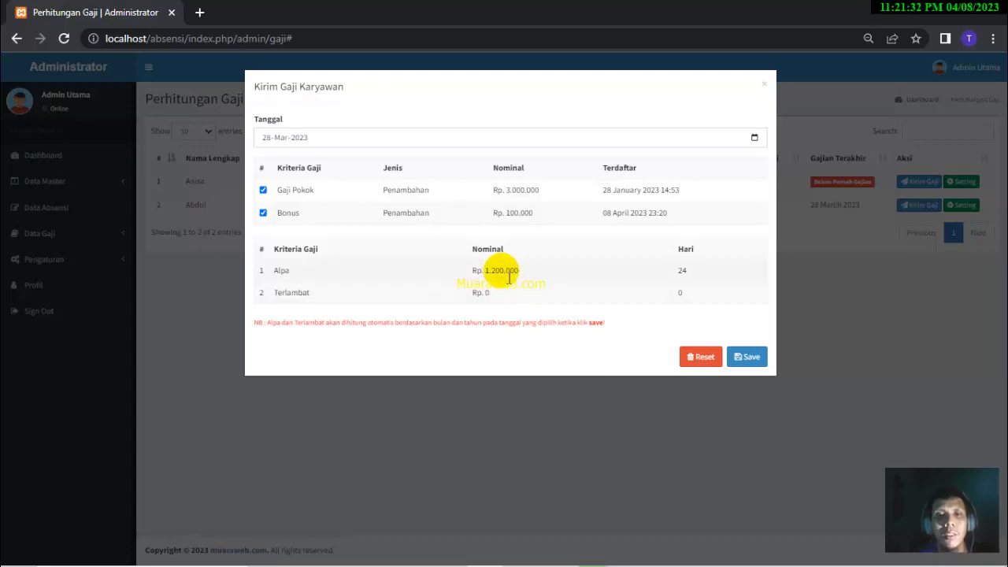
{"action": "left_click", "coordinate": [753, 367]}
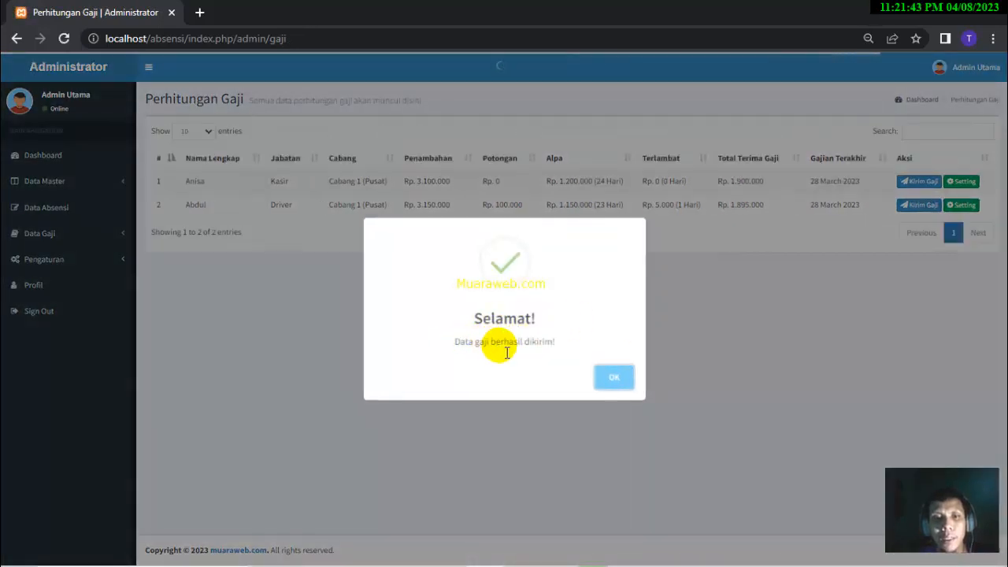
{"action": "left_click", "coordinate": [616, 378]}
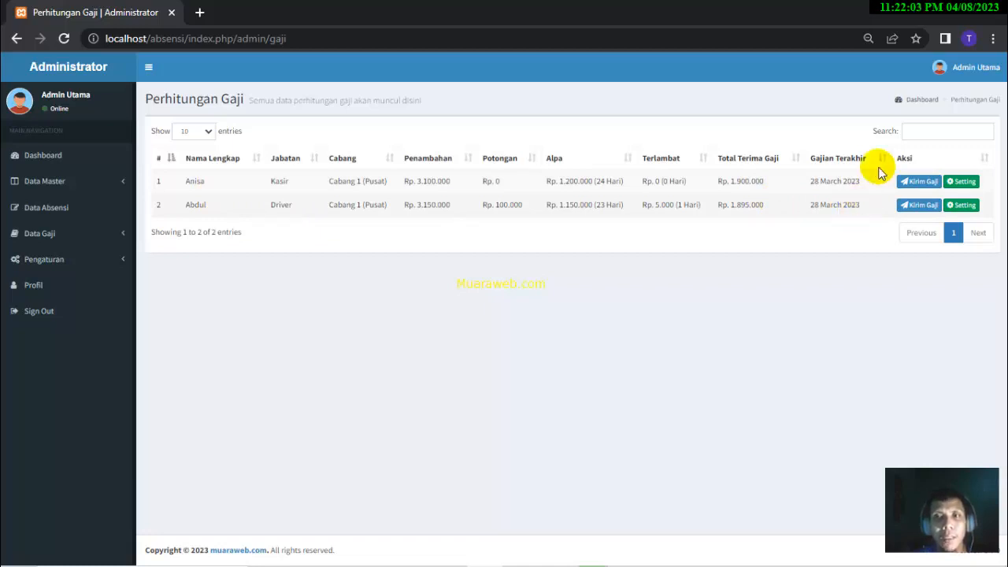
- Sign the Admin Utama account out of Absensi and go to the login username field
{"action": "left_click", "coordinate": [972, 77]}
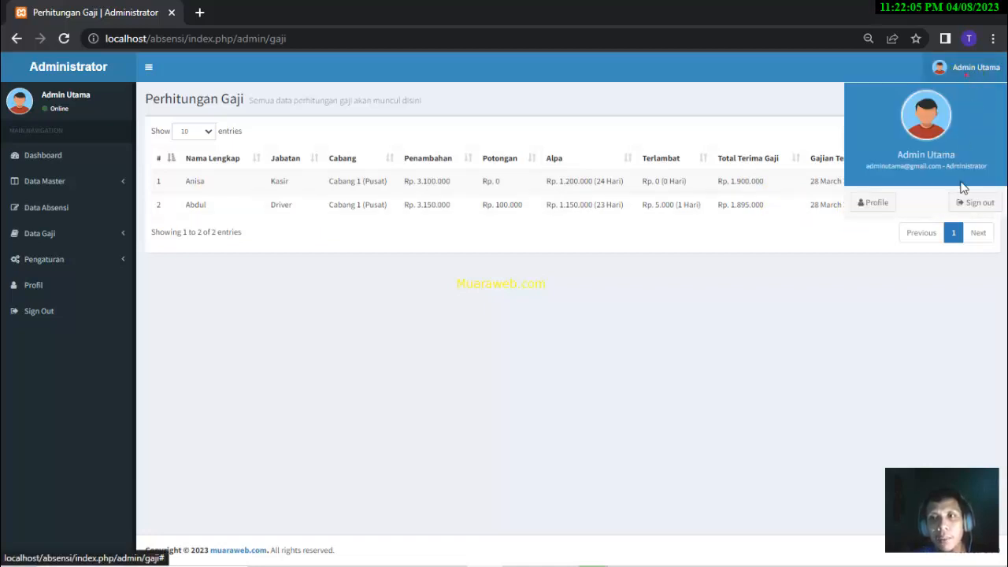
{"action": "left_click", "coordinate": [971, 202]}
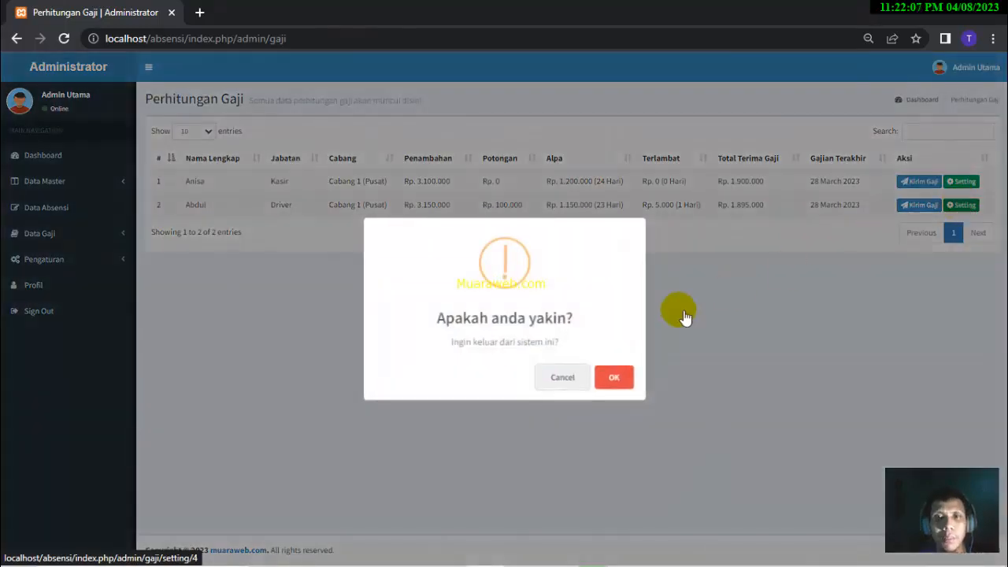
{"action": "left_click", "coordinate": [612, 378]}
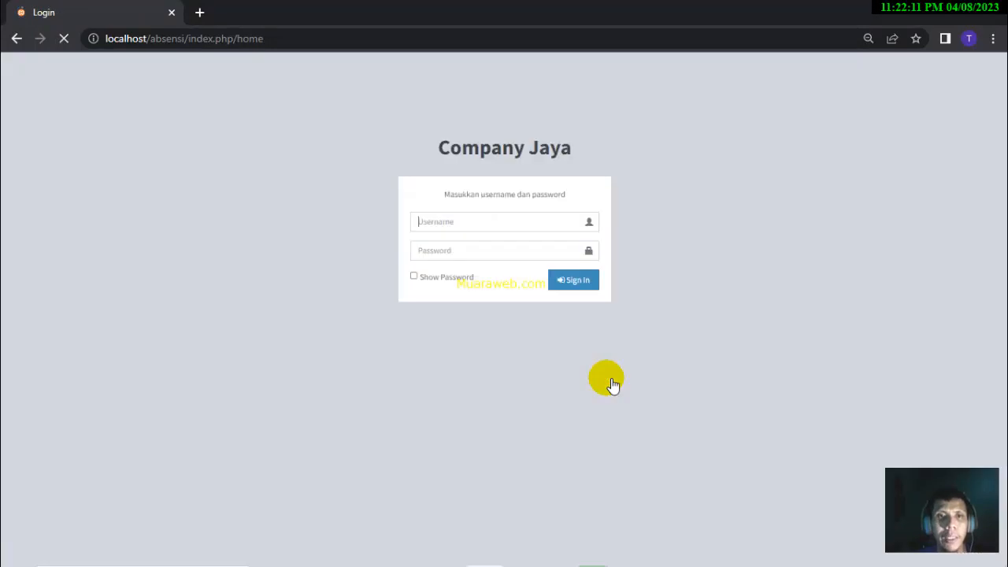
{"action": "left_click", "coordinate": [517, 247]}
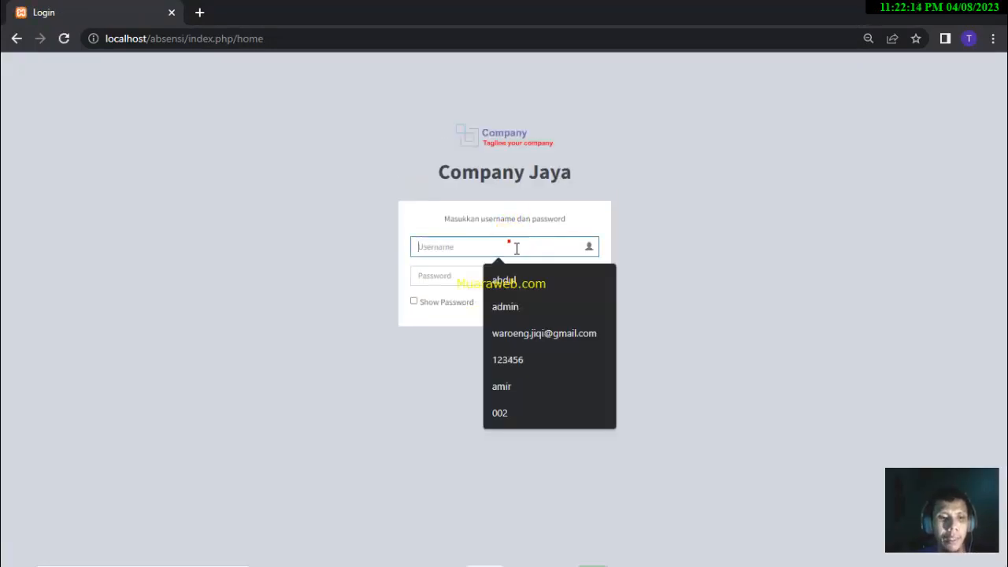
- Sign in as the driver employee with the saved username and password, then open Data Absensi
{"action": "type", "text": "a"}
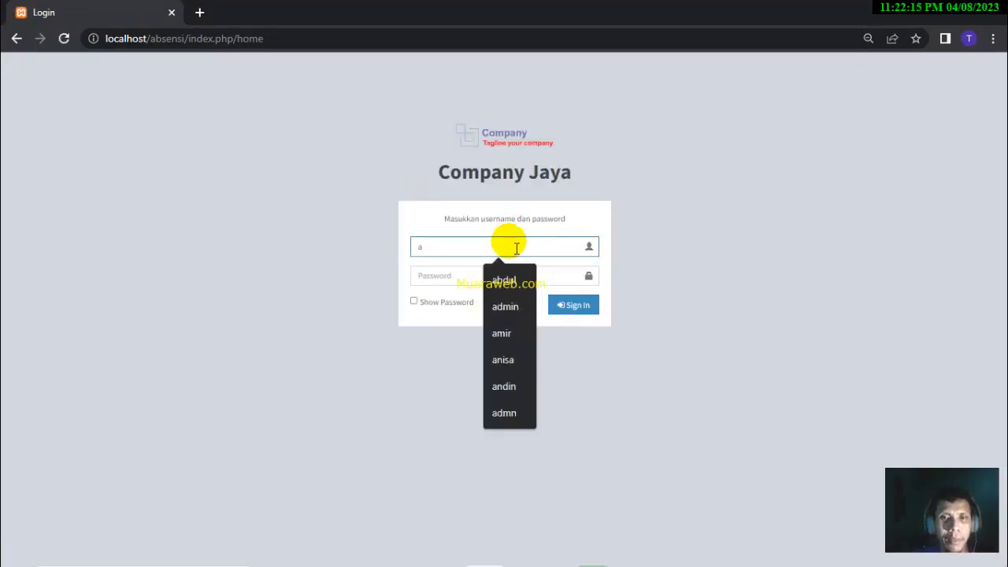
{"action": "left_click", "coordinate": [509, 281]}
{"action": "left_click", "coordinate": [515, 287]}
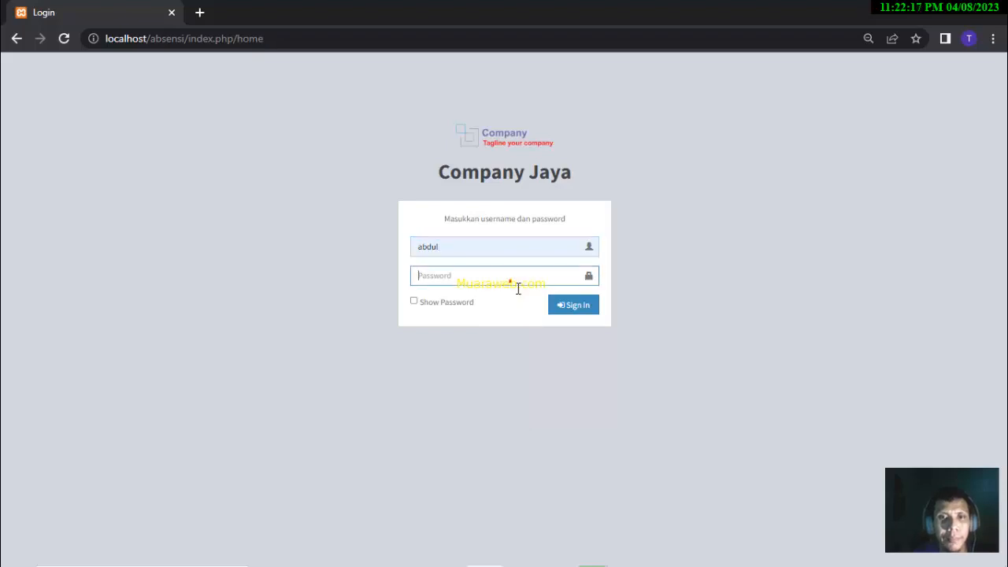
{"action": "type", "text": "12345"}
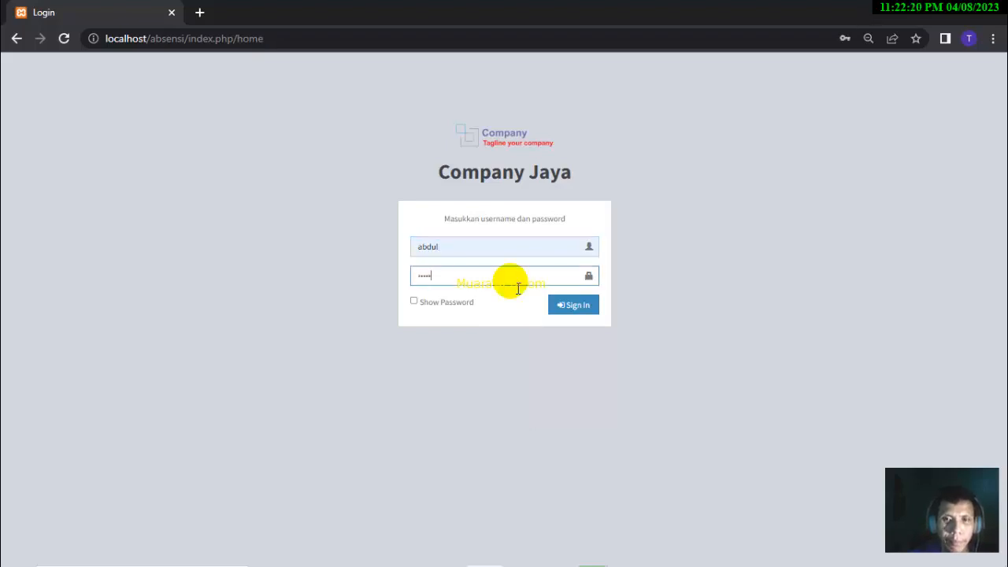
{"action": "key", "text": "Return"}
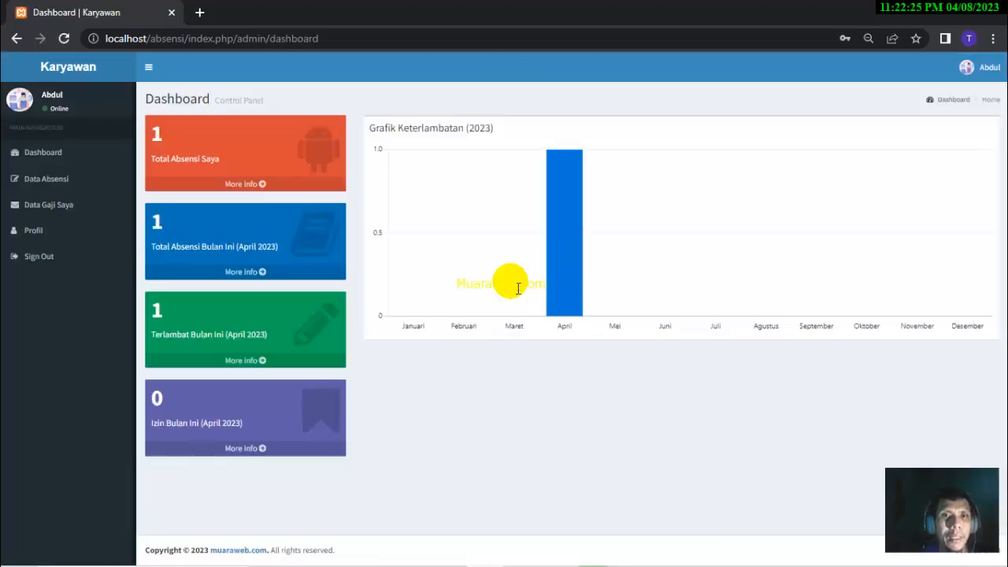
{"action": "mouse_move", "coordinate": [565, 162]}
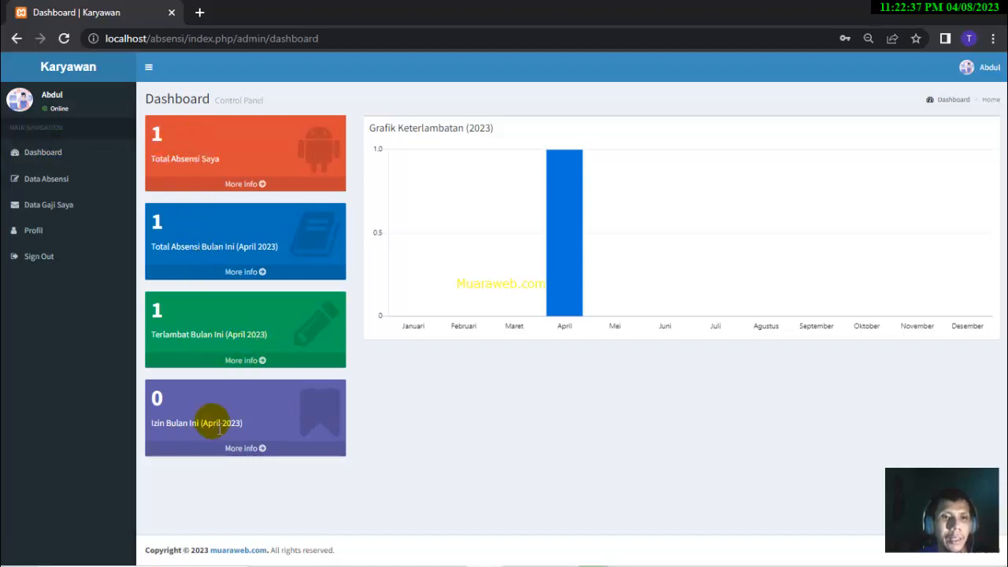
{"action": "left_click", "coordinate": [69, 179]}
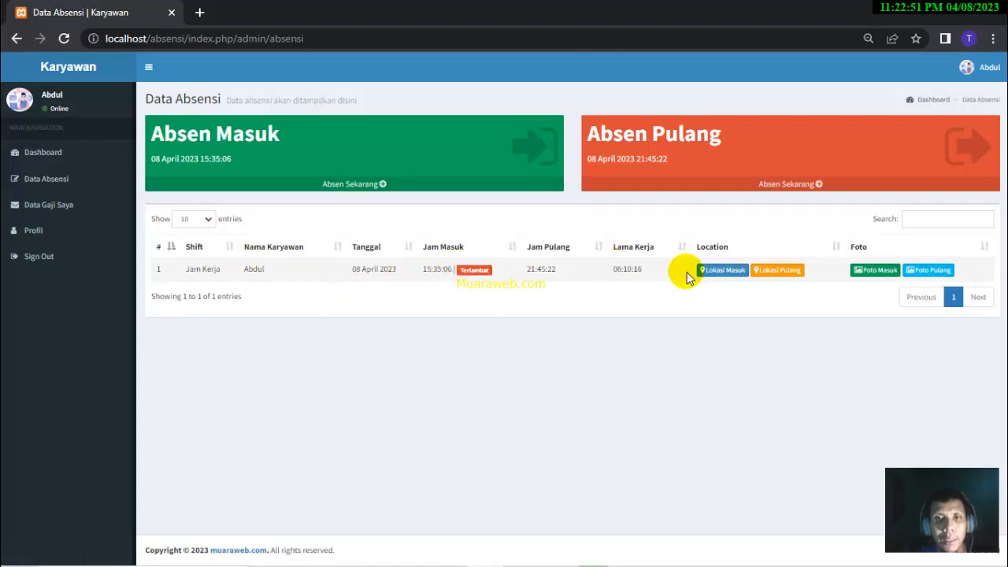
{"action": "left_click", "coordinate": [325, 184]}
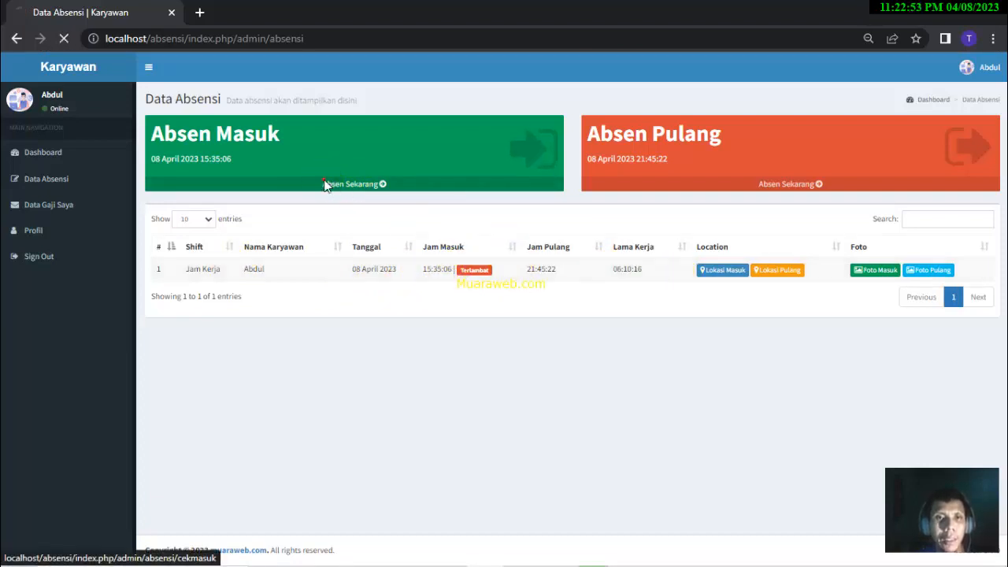
{"action": "left_click", "coordinate": [326, 184]}
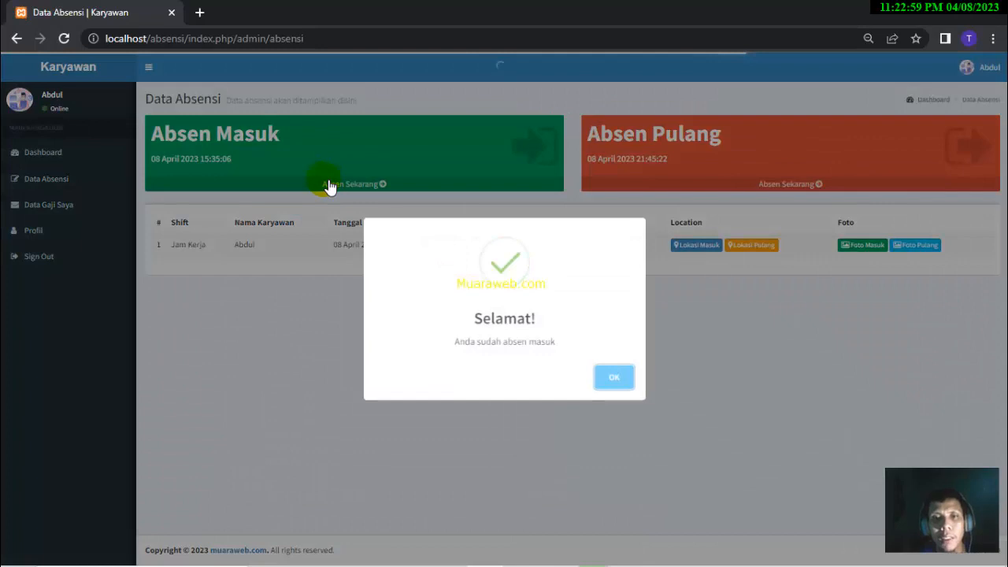
{"action": "left_click", "coordinate": [611, 375]}
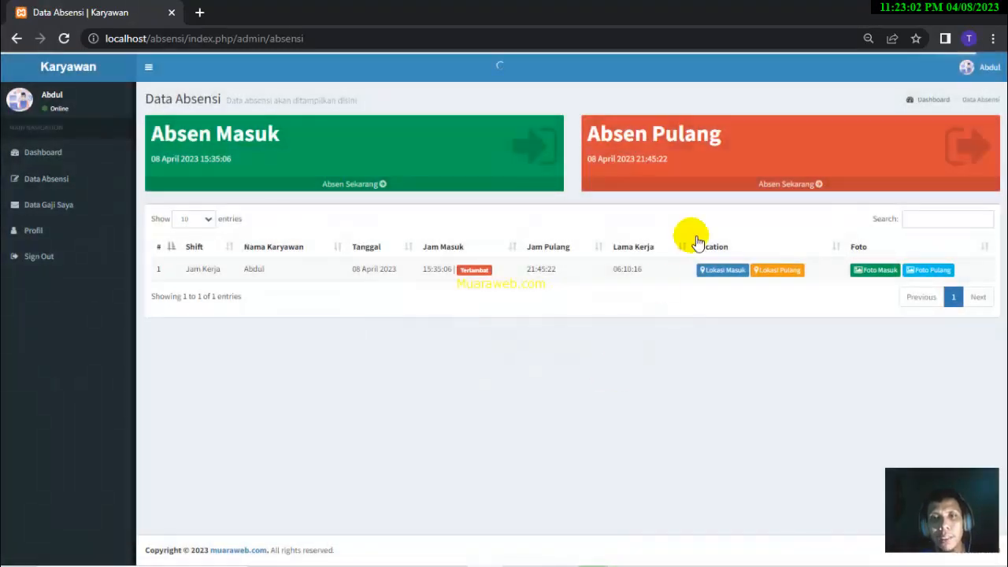
{"action": "left_click", "coordinate": [776, 185]}
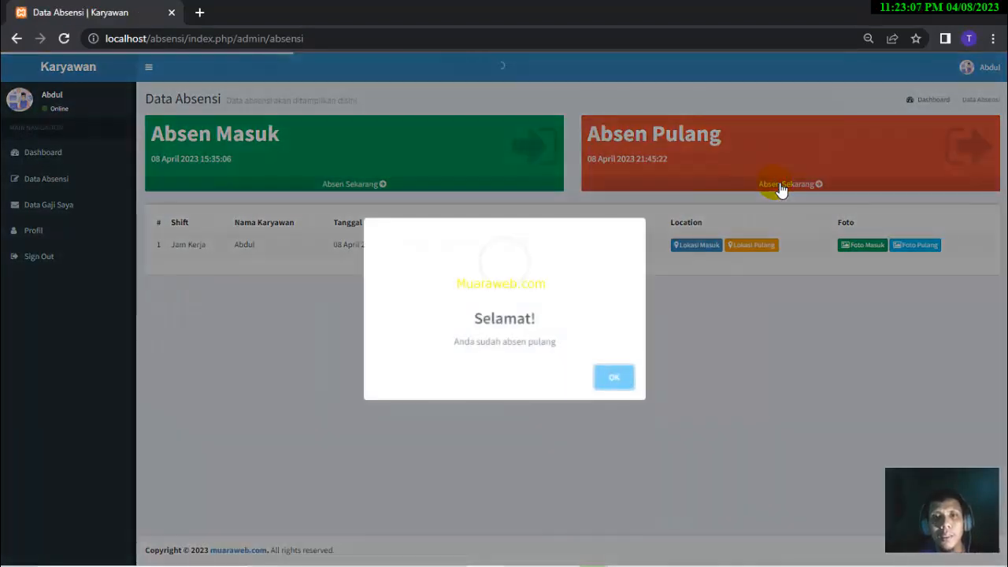
{"action": "left_click", "coordinate": [614, 379]}
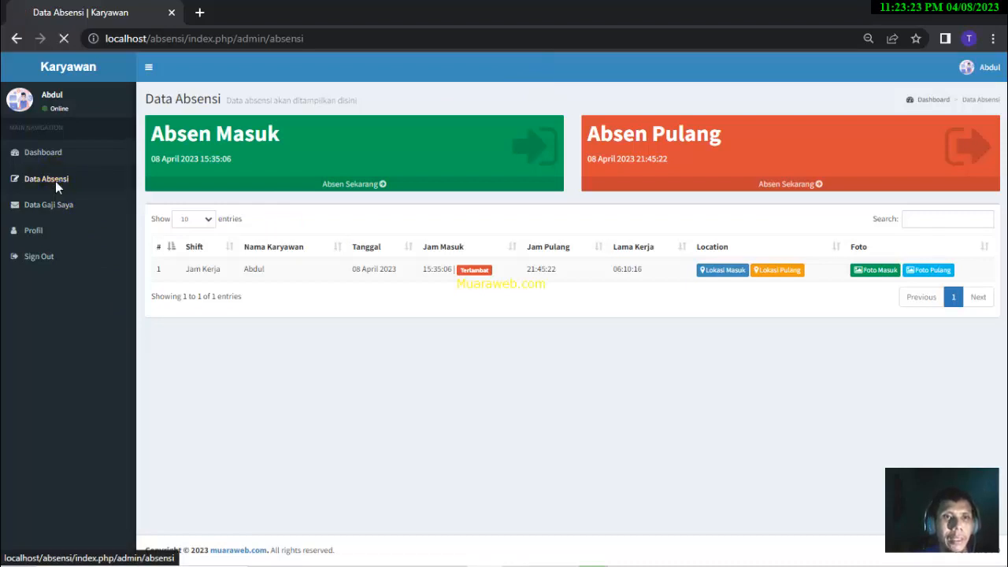
- Show the 28 March 2023 salary detail from Data Gaji Saya: Rp. 1.800.000 received
{"action": "left_click", "coordinate": [61, 211]}
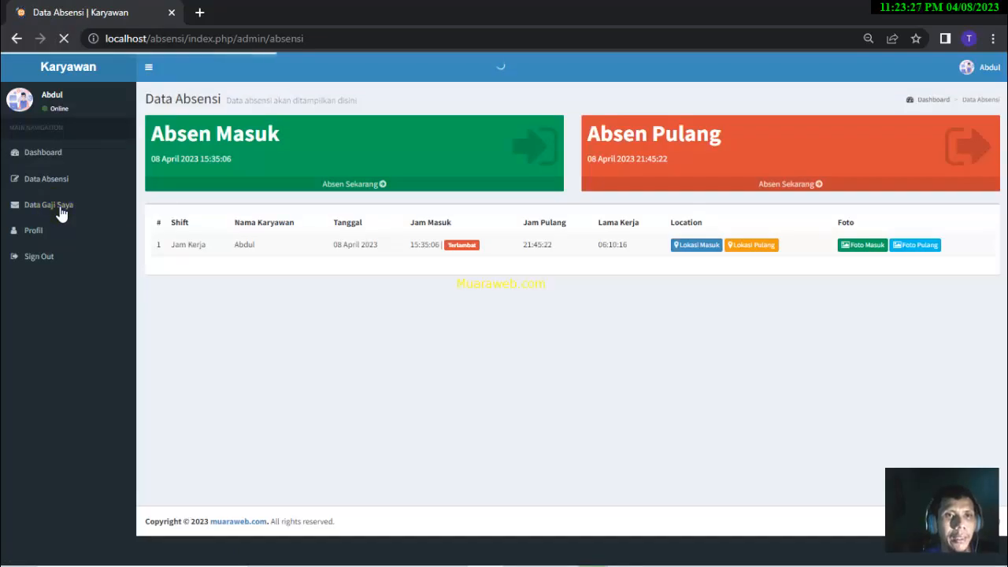
{"action": "left_click", "coordinate": [60, 211]}
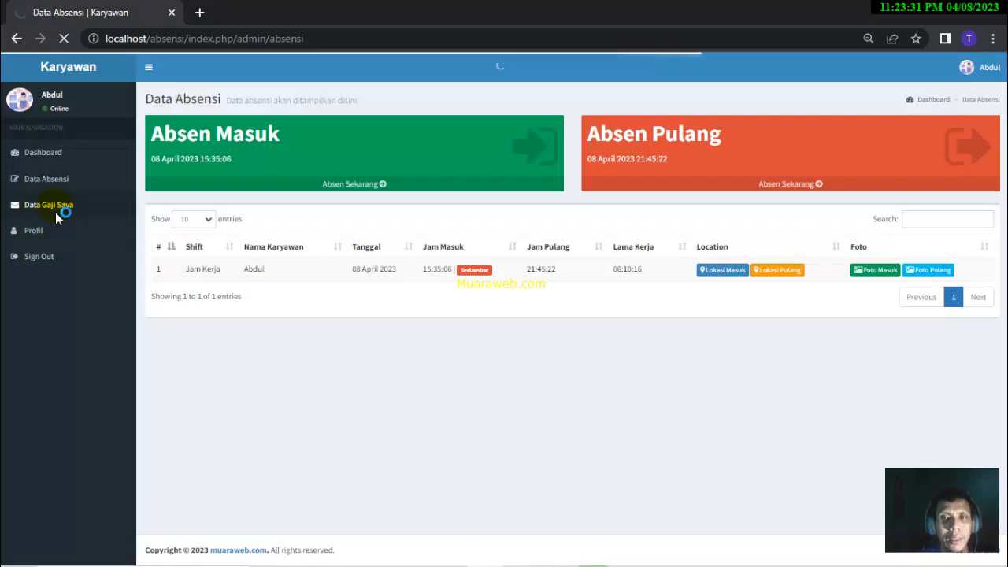
{"action": "left_click", "coordinate": [60, 211]}
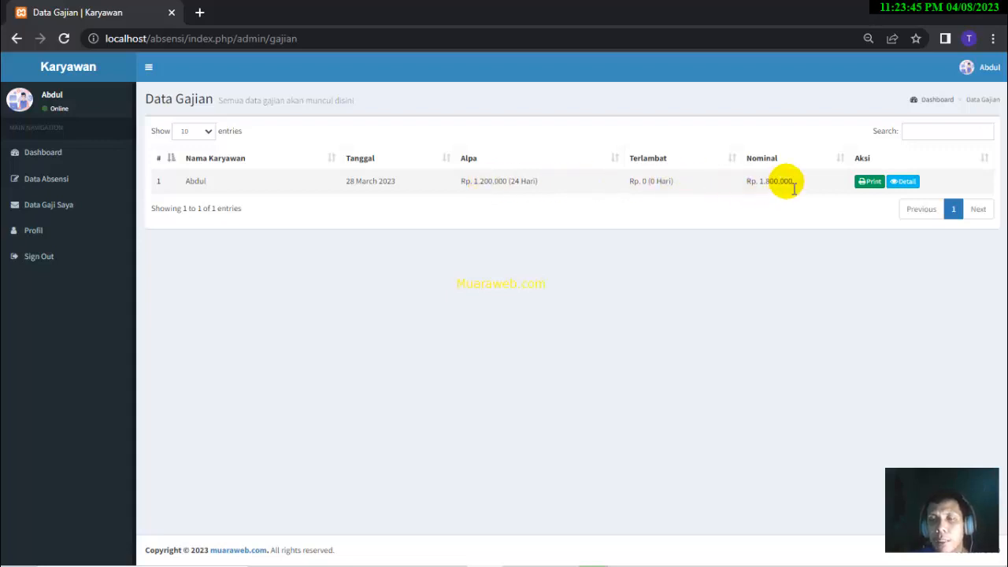
{"action": "left_click", "coordinate": [908, 182]}
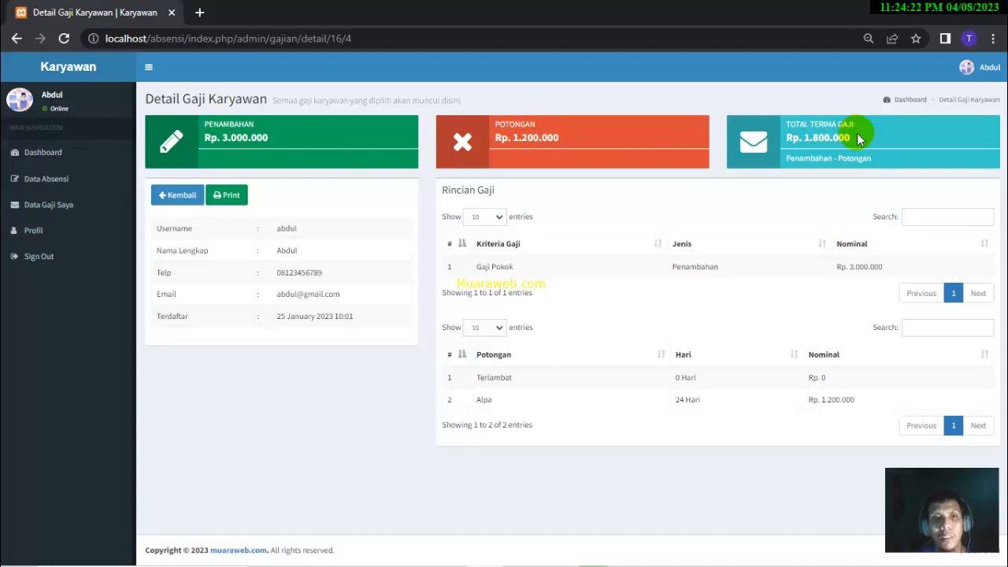
- Print the salary slip to PDF in Landscape layout, then go back to the salary detail
{"action": "left_click", "coordinate": [230, 198]}
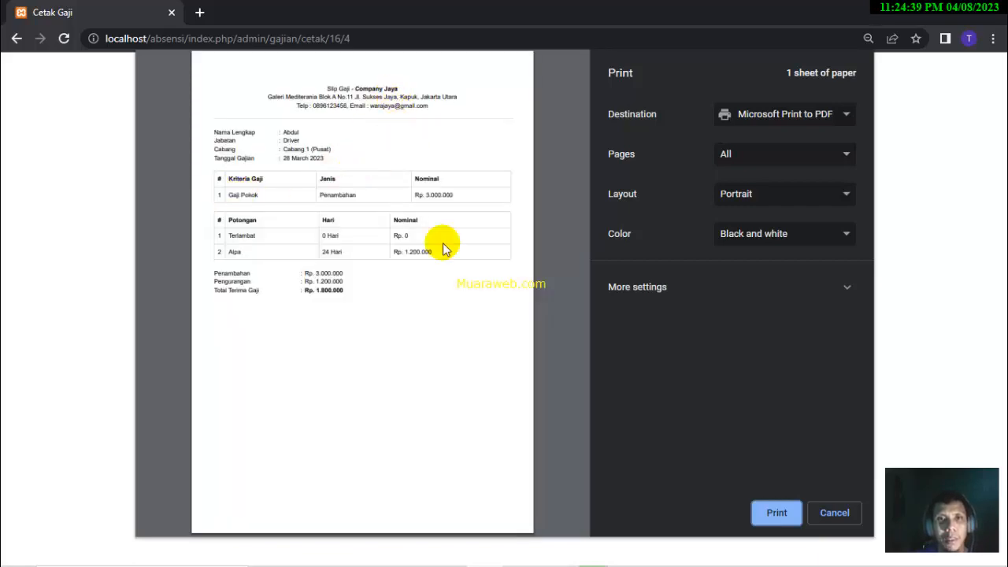
{"action": "left_click", "coordinate": [816, 197]}
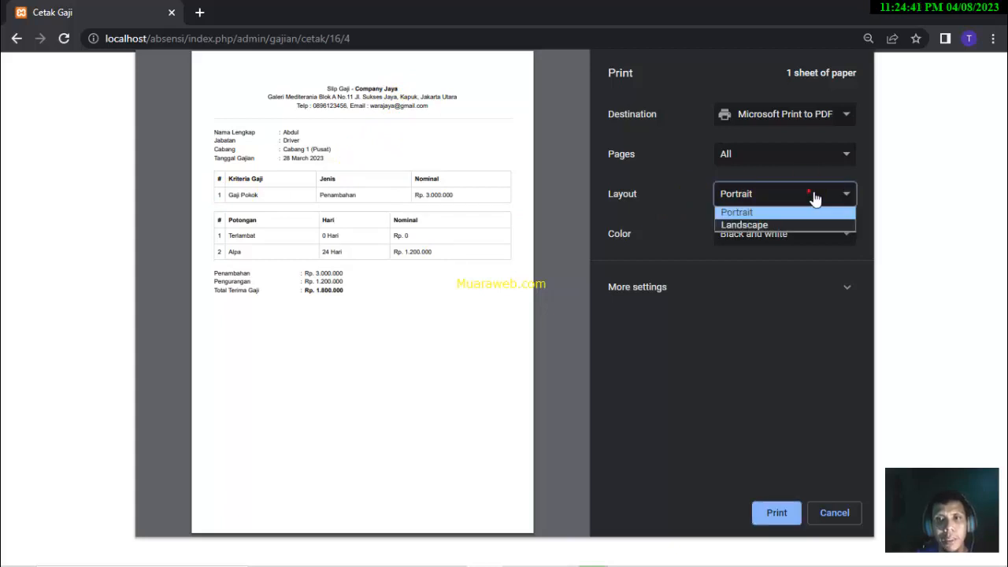
{"action": "left_click", "coordinate": [783, 224]}
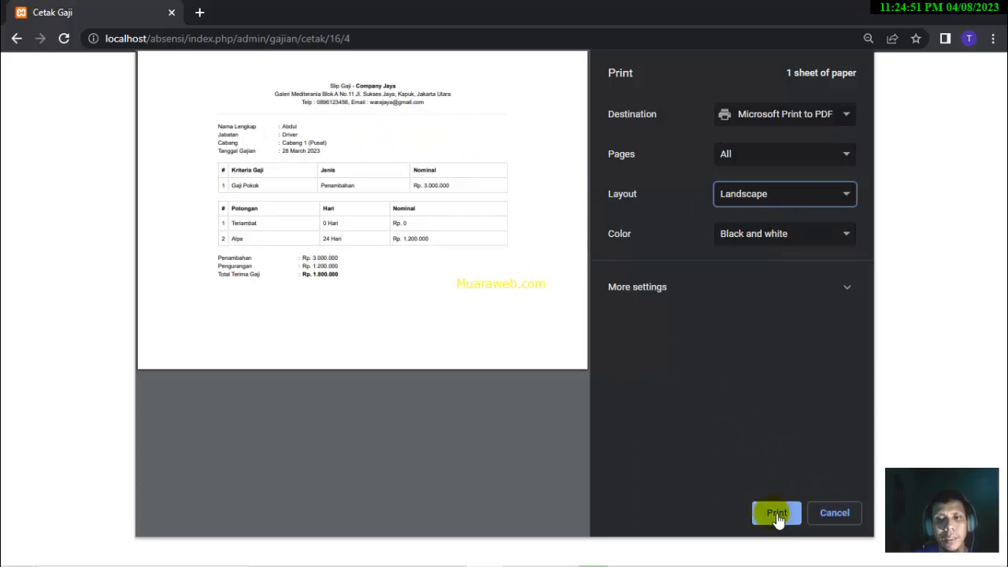
{"action": "left_click", "coordinate": [834, 516]}
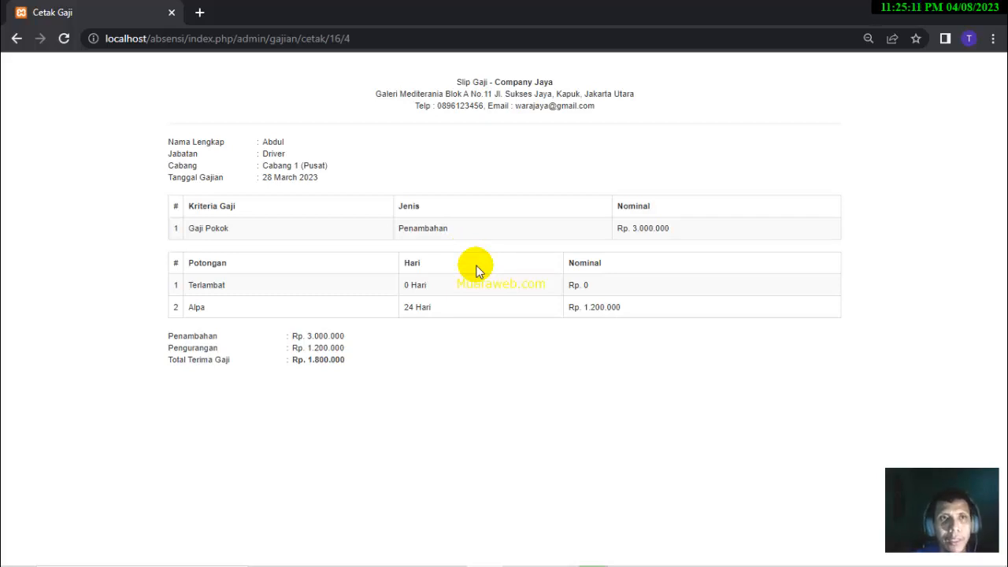
{"action": "left_click", "coordinate": [18, 40]}
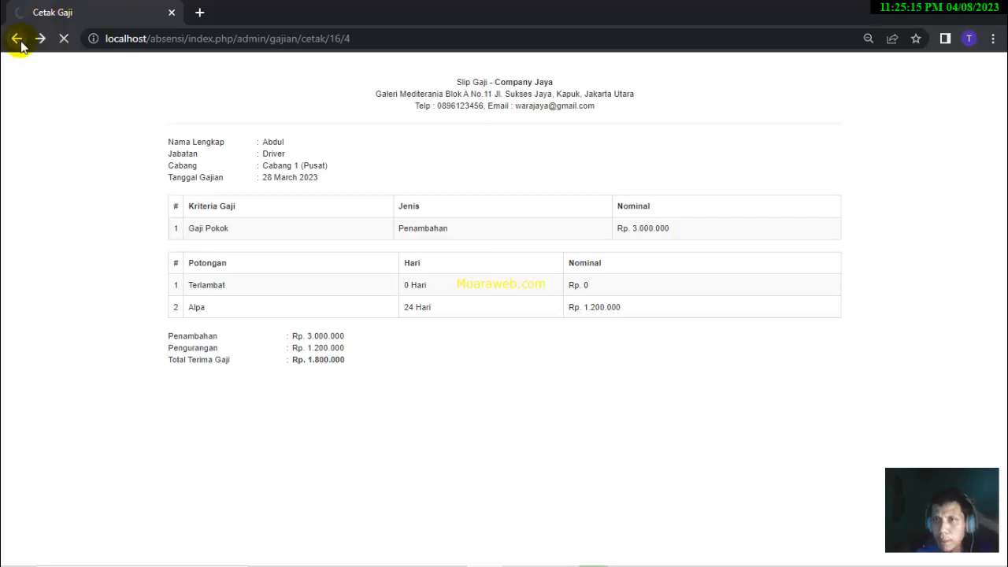
{"action": "left_click", "coordinate": [200, 12]}
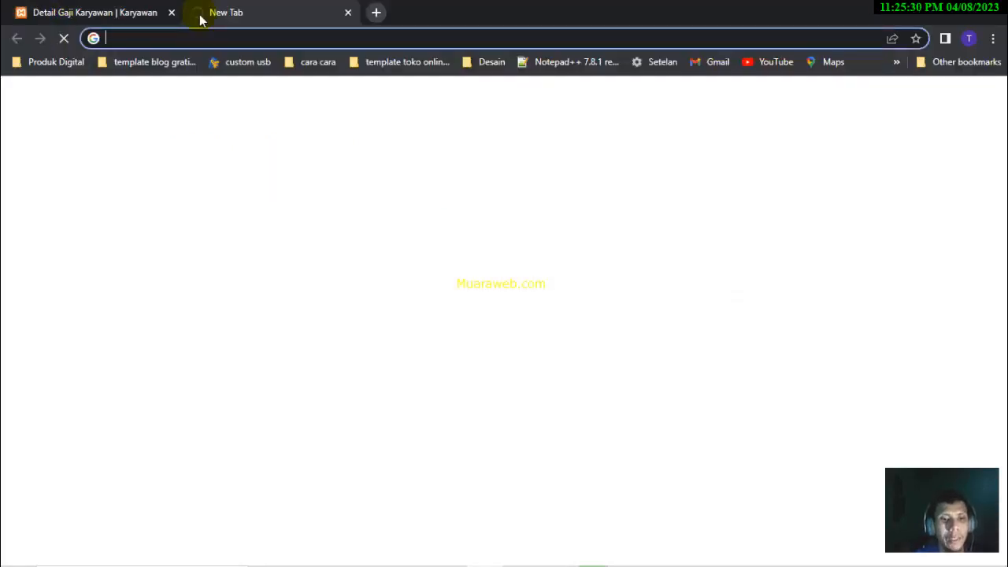
- Load the muaraweb.com home page in the new tab from the 'muara' address suggestion
{"action": "type", "text": "muaraweb.com"}
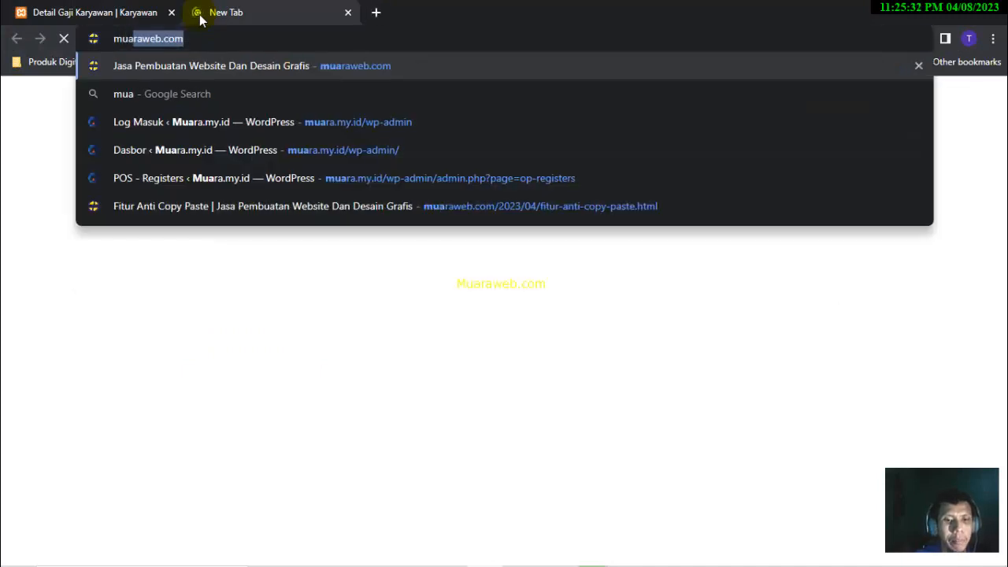
{"action": "key", "text": "Return"}
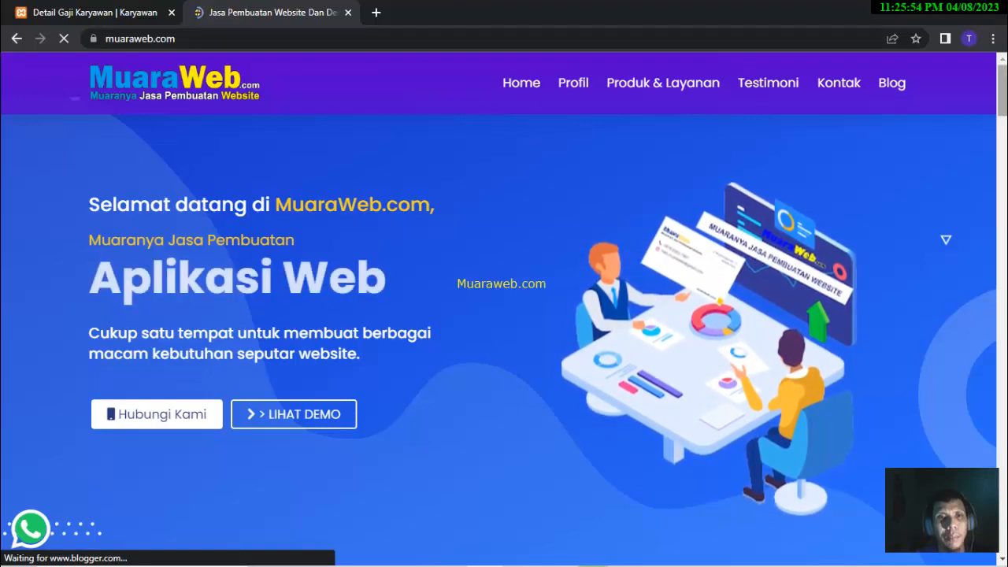
{"action": "scroll", "coordinate": [504, 316], "scroll_direction": "down", "scroll_amount": 2}
{"action": "scroll", "coordinate": [504, 315], "scroll_direction": "down", "scroll_amount": 2}
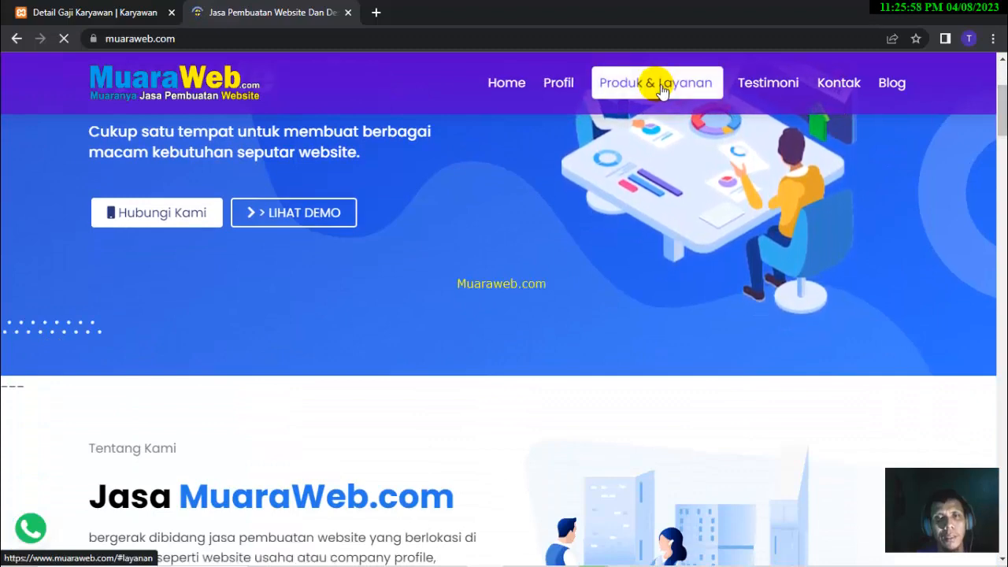
{"action": "left_click", "coordinate": [544, 81]}
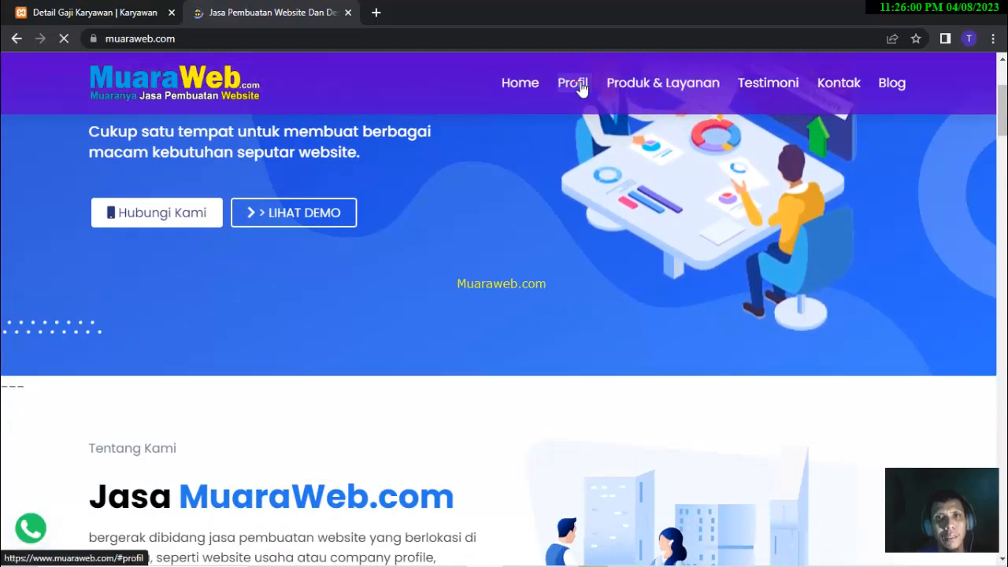
{"action": "left_click", "coordinate": [580, 83]}
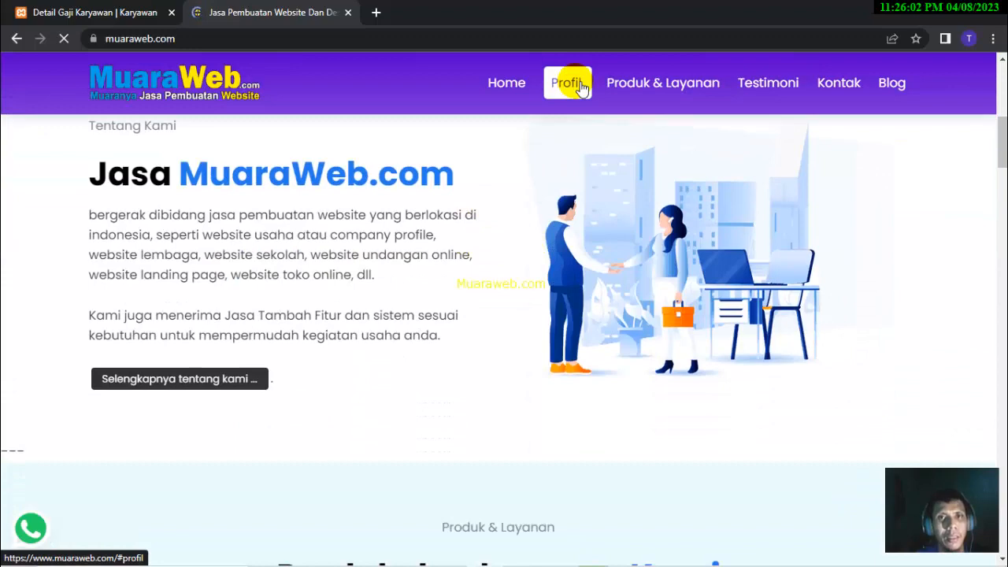
{"action": "left_click", "coordinate": [651, 83]}
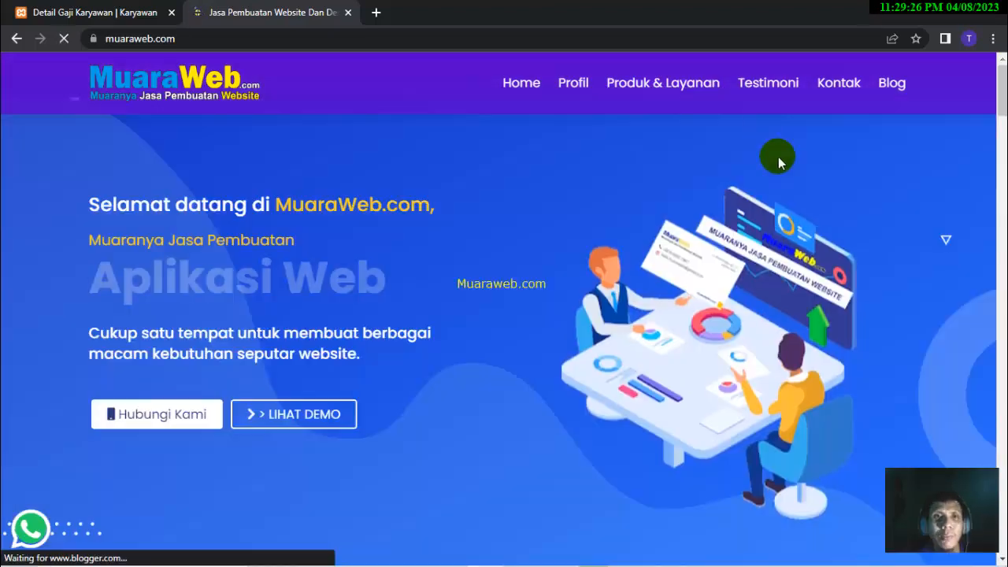
{"action": "left_click", "coordinate": [766, 85]}
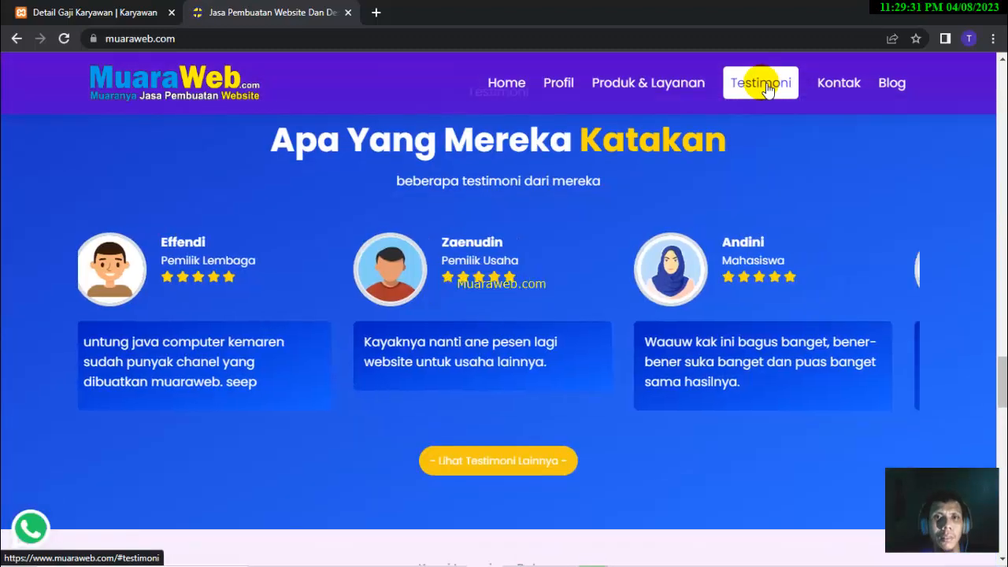
{"action": "left_click", "coordinate": [407, 129]}
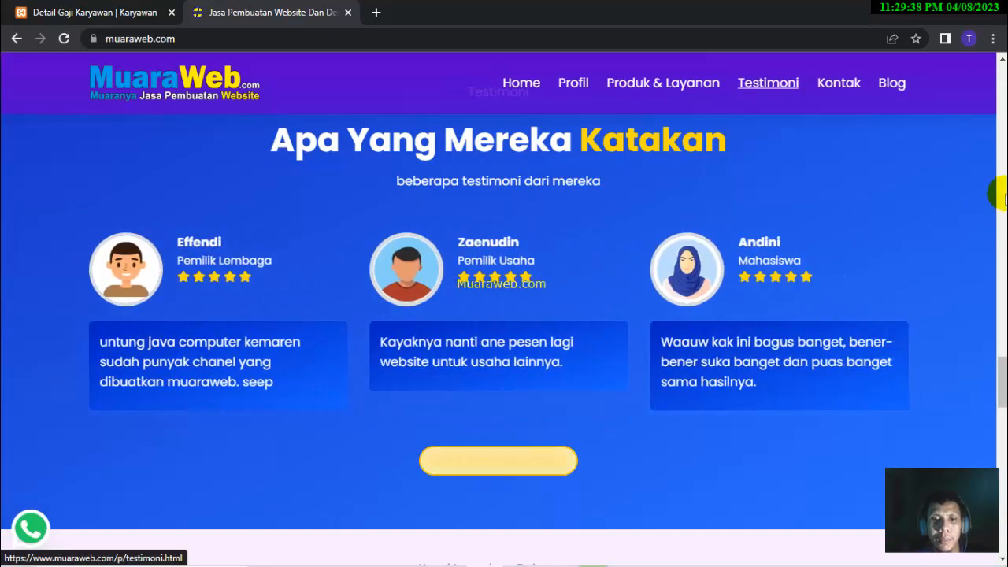
{"action": "scroll", "coordinate": [999, 361], "scroll_direction": "down", "scroll_amount": 3}
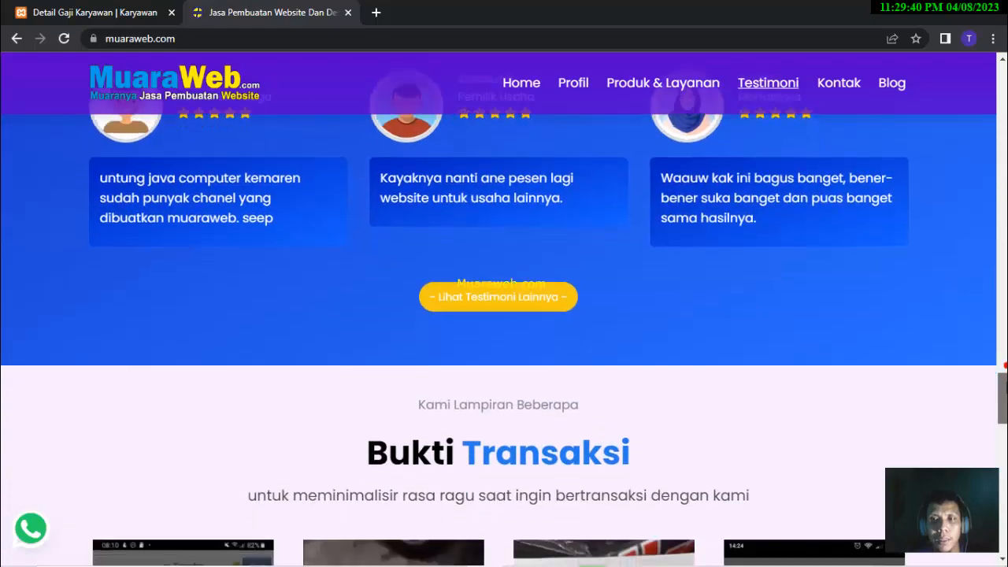
{"action": "scroll", "coordinate": [999, 361], "scroll_direction": "down", "scroll_amount": 3}
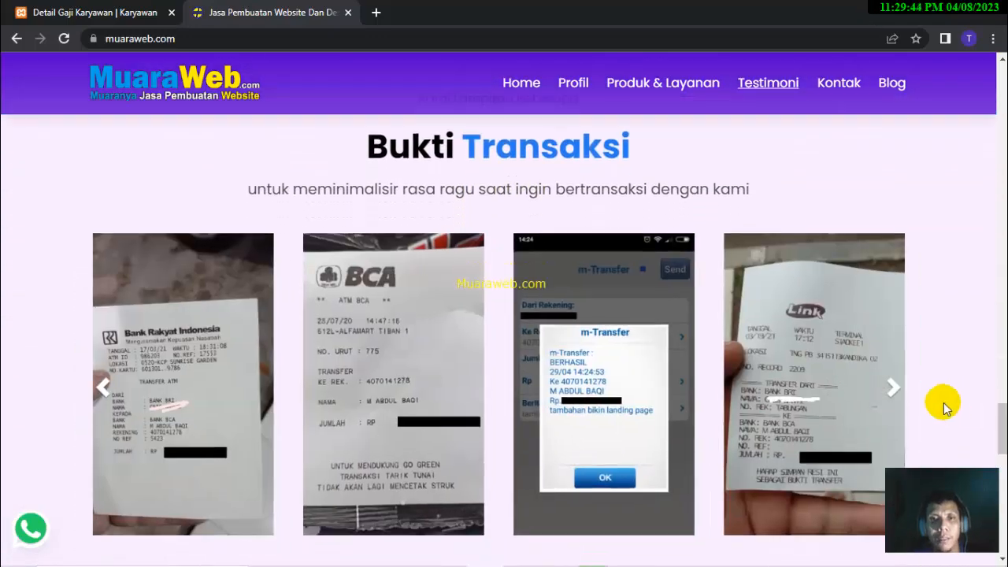
{"action": "left_click", "coordinate": [893, 392]}
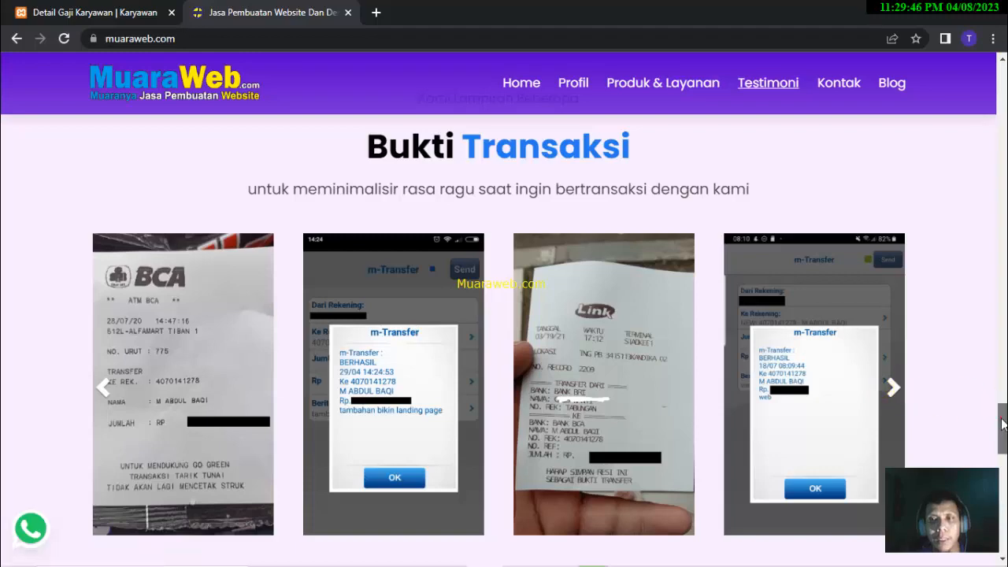
{"action": "left_click_drag", "start_coordinate": [1001, 418], "coordinate": [1002, 447]}
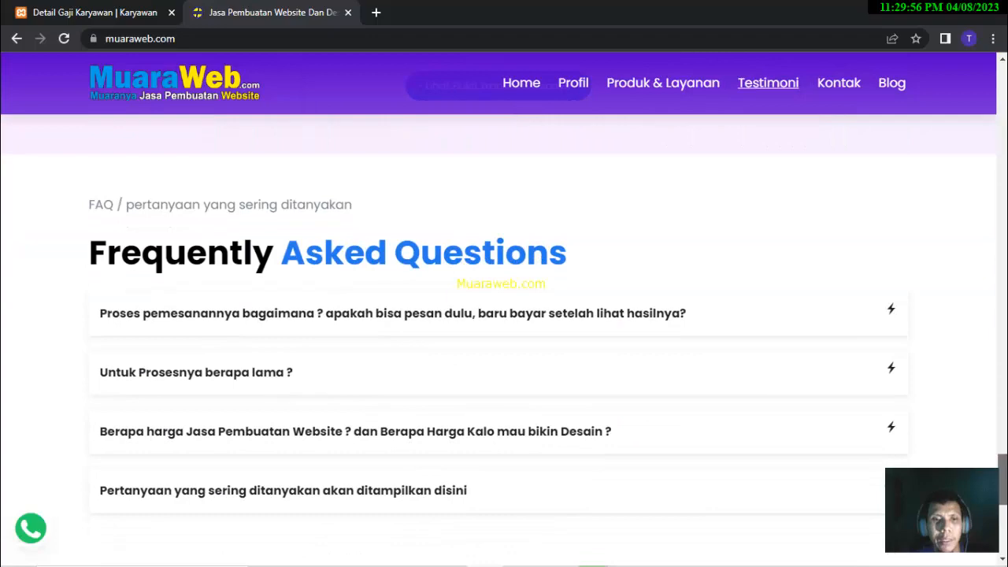
{"action": "scroll", "coordinate": [504, 315], "scroll_direction": "down", "scroll_amount": 6}
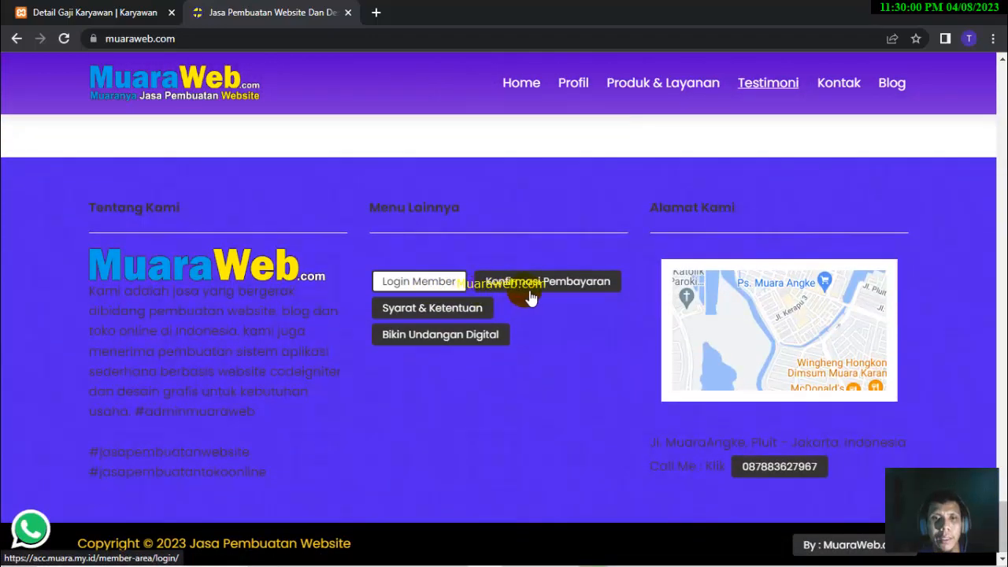
{"action": "left_click", "coordinate": [438, 337]}
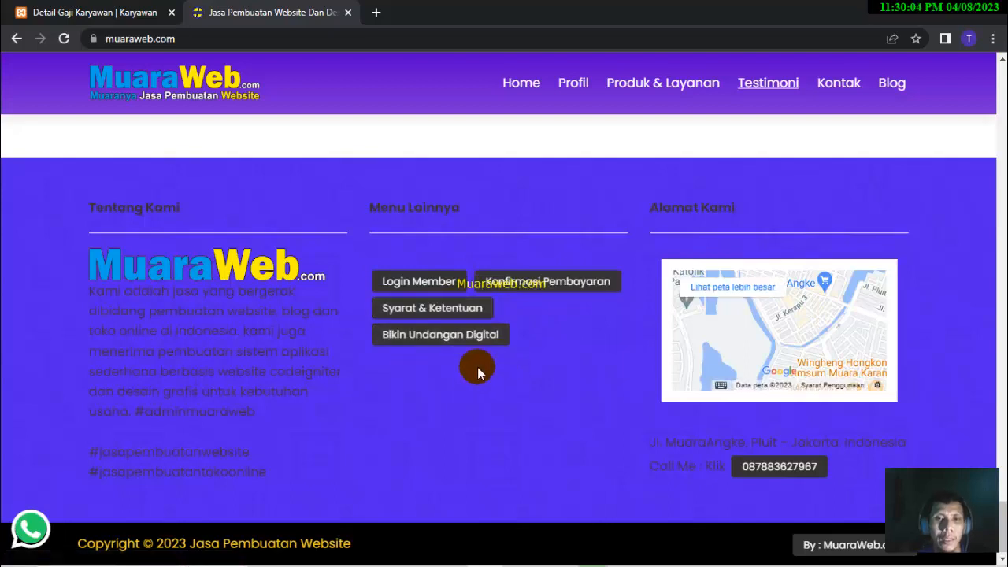